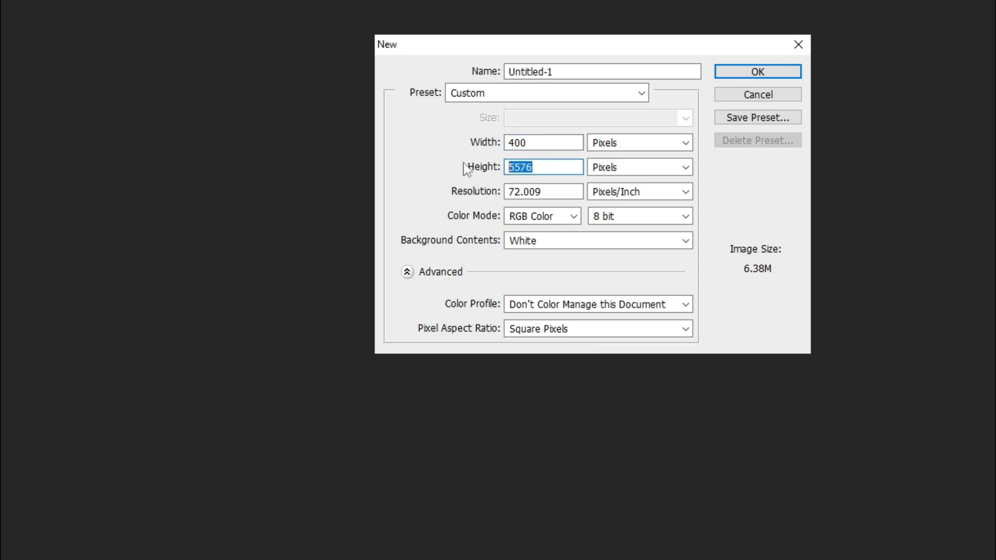
Step: Create a new 400 × 400 pixel RGB document with a resolution of 72 pixels/inch and a white background
type("400")
key("Tab")
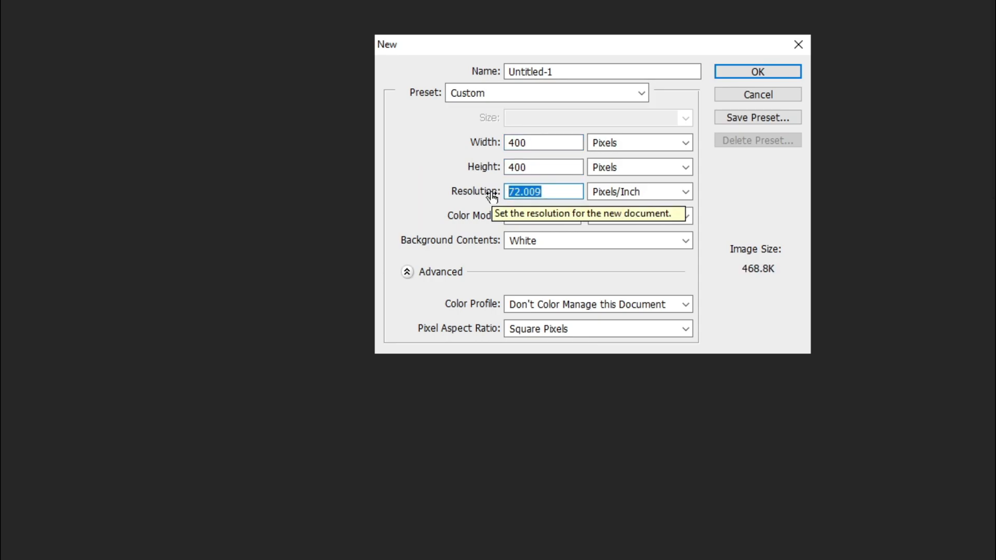
type("72")
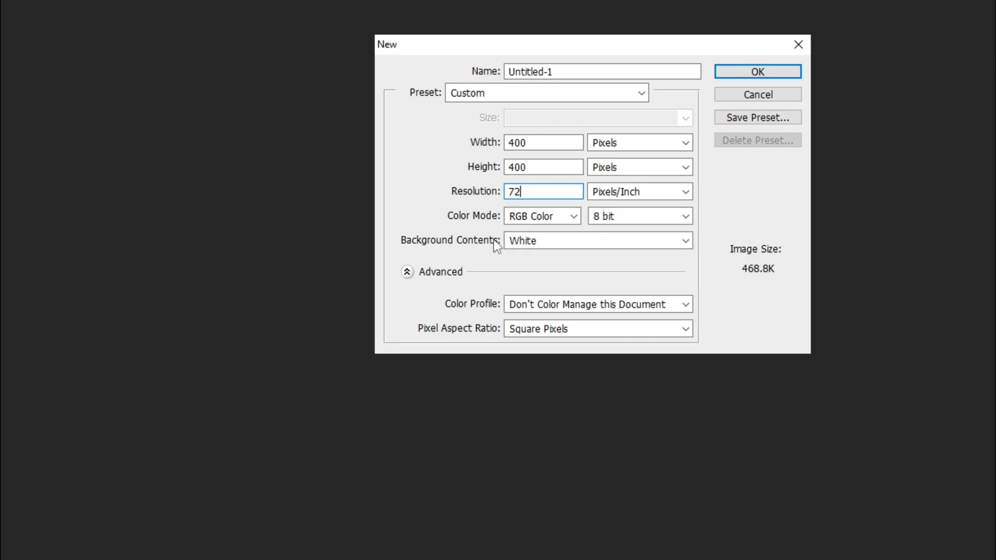
left_click(783, 72)
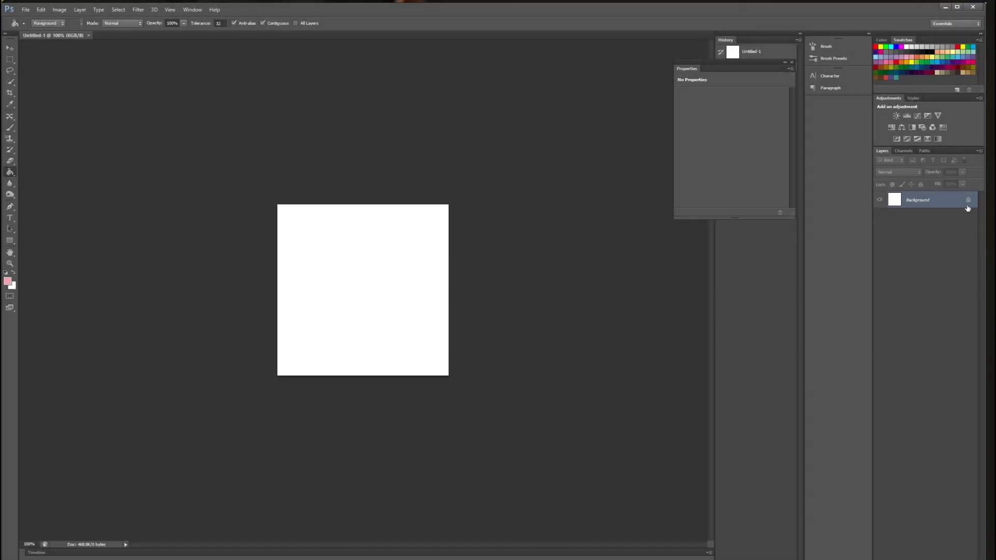
Step: Convert the locked background into a regular layer and fill it with the pink foreground colour using the Paint Bucket tool
double_click(967, 204)
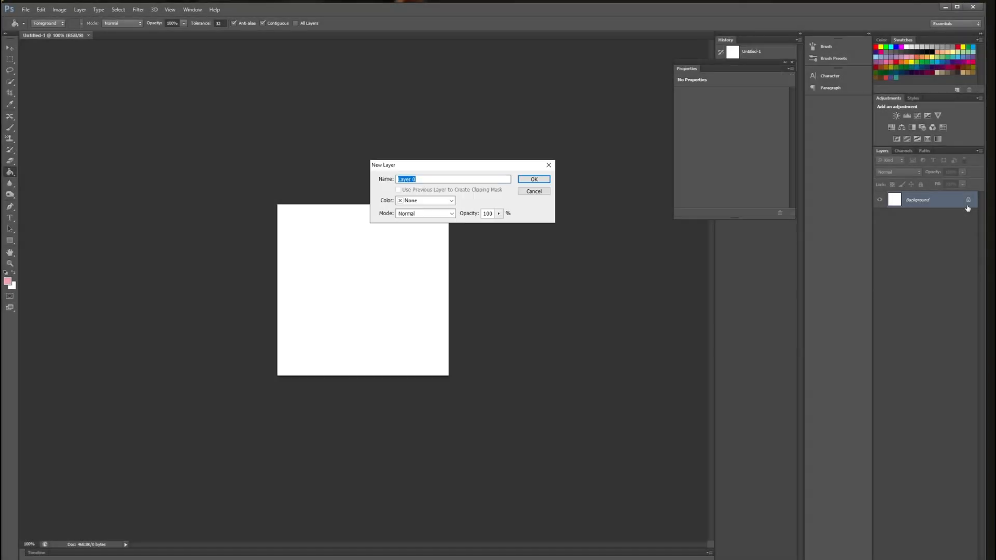
left_click(547, 179)
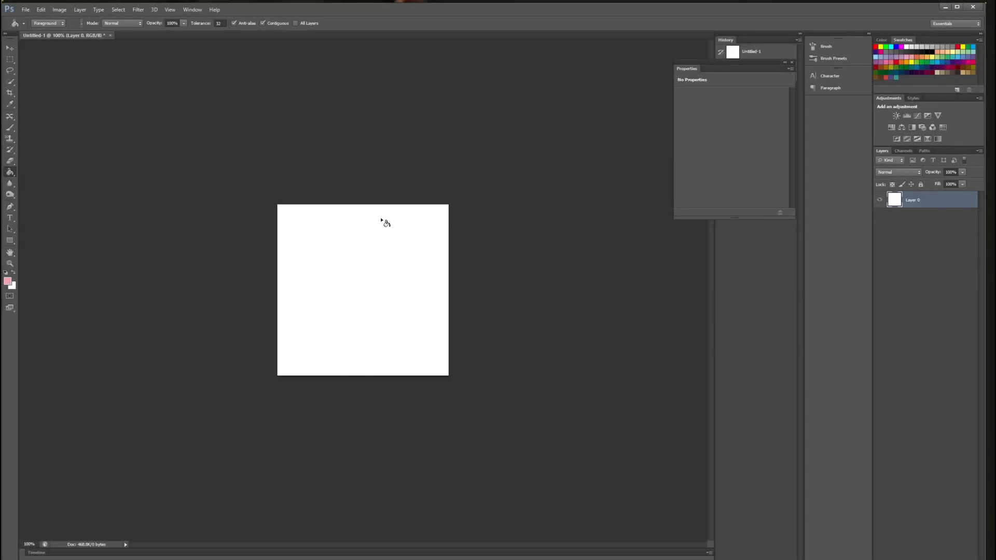
left_click(11, 174)
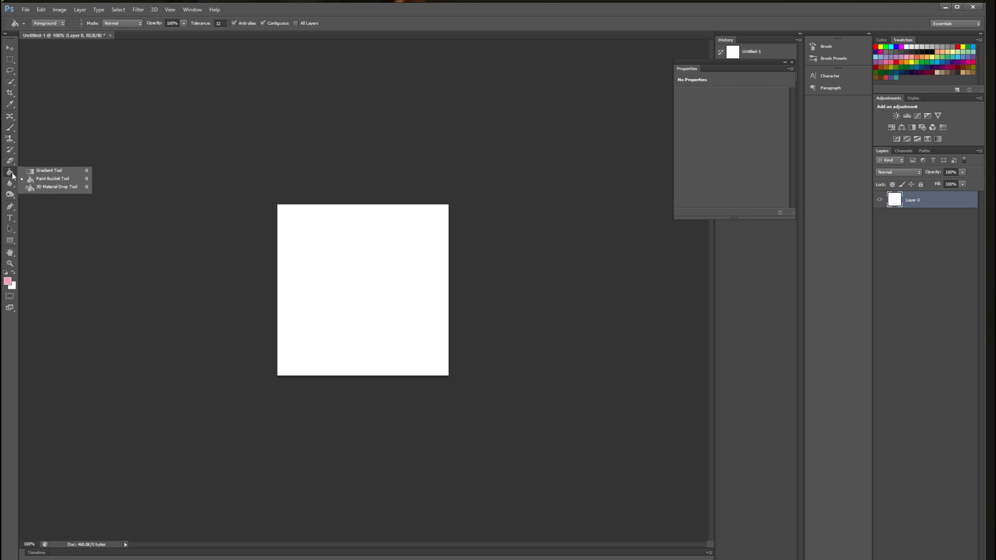
left_click(52, 181)
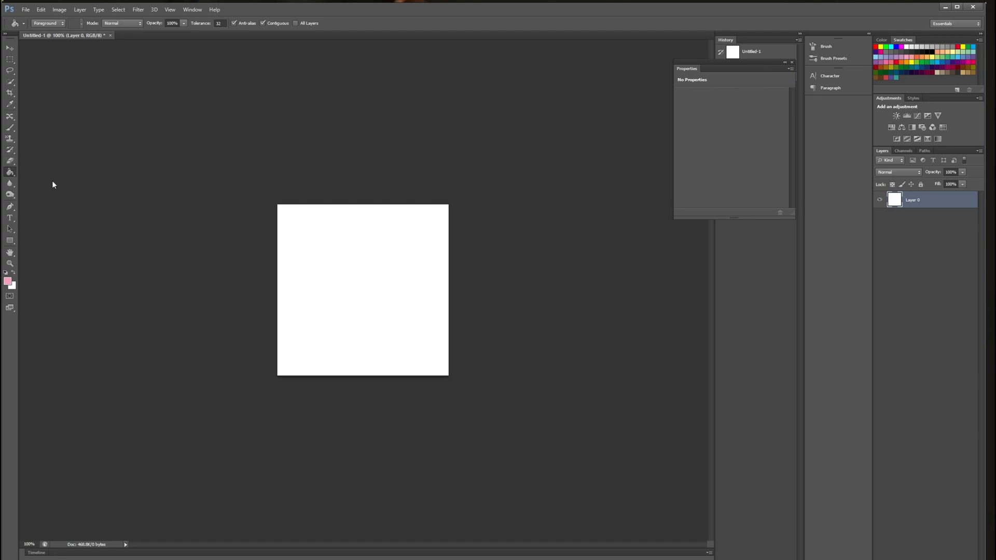
left_click(885, 41)
left_click(894, 40)
left_click(394, 252)
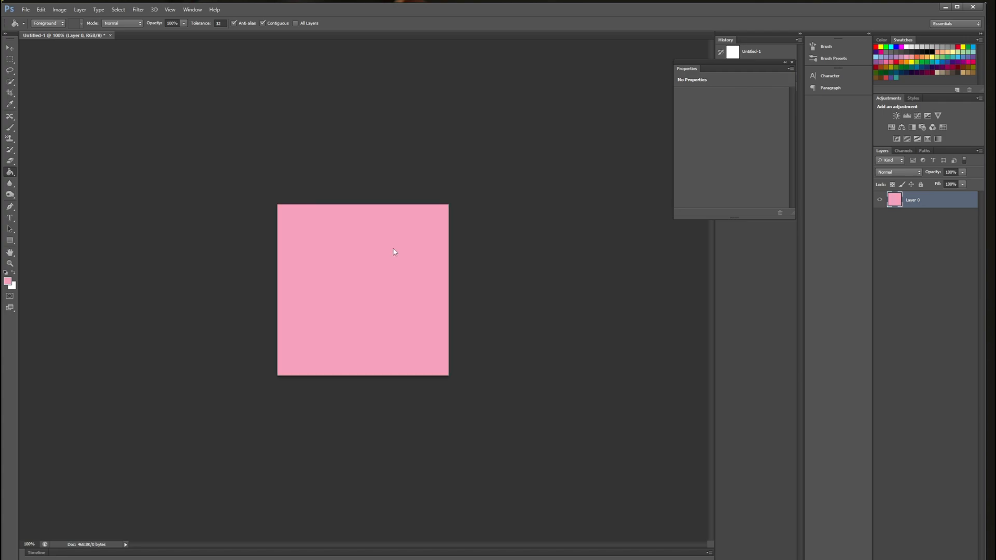
Step: Open the image flower-clip-art-transparent-1 from the Downloads folder
left_click(27, 9)
left_click(29, 9)
left_click(28, 9)
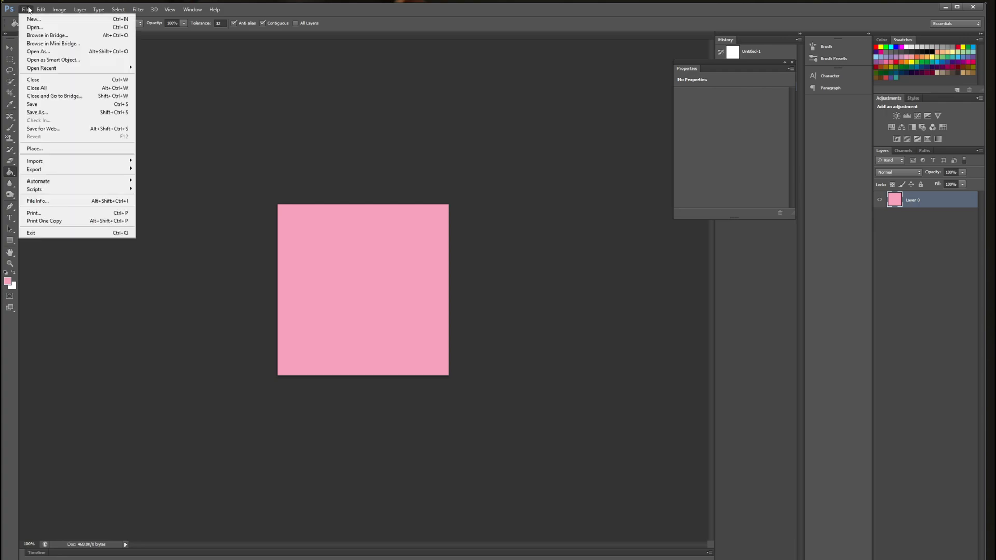
left_click(31, 27)
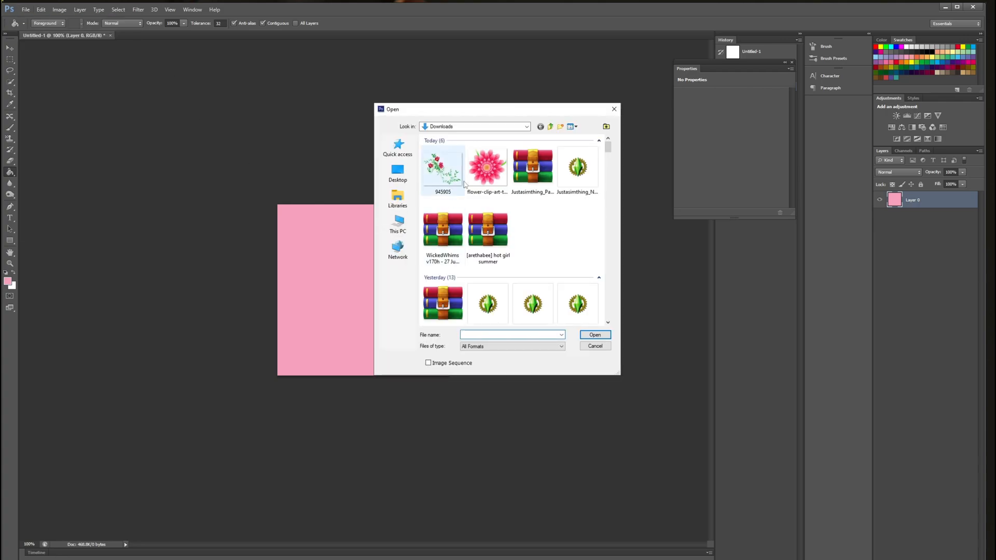
left_click(487, 167)
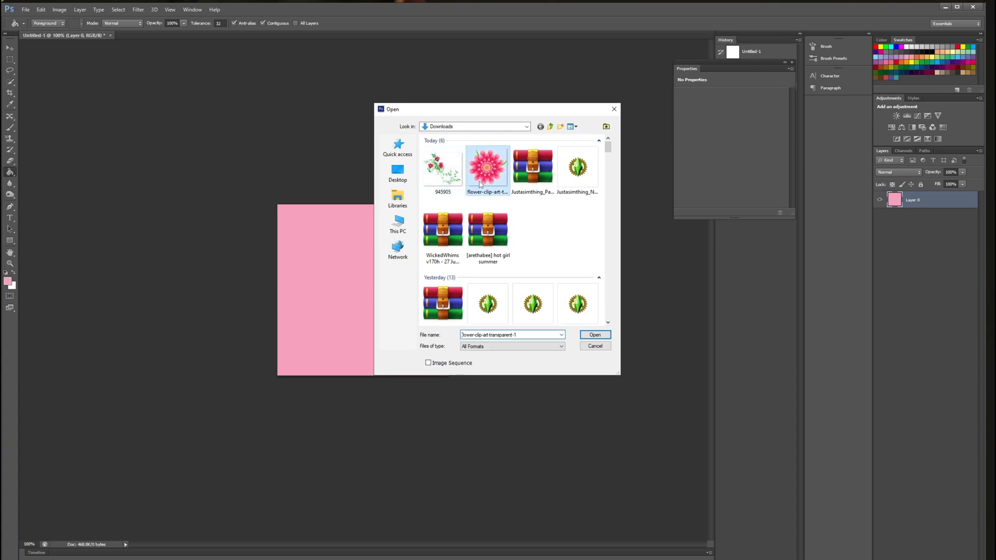
left_click(605, 334)
Step: Copy the entire flower image and paste it into the pink Untitled-1 document
left_click(106, 9)
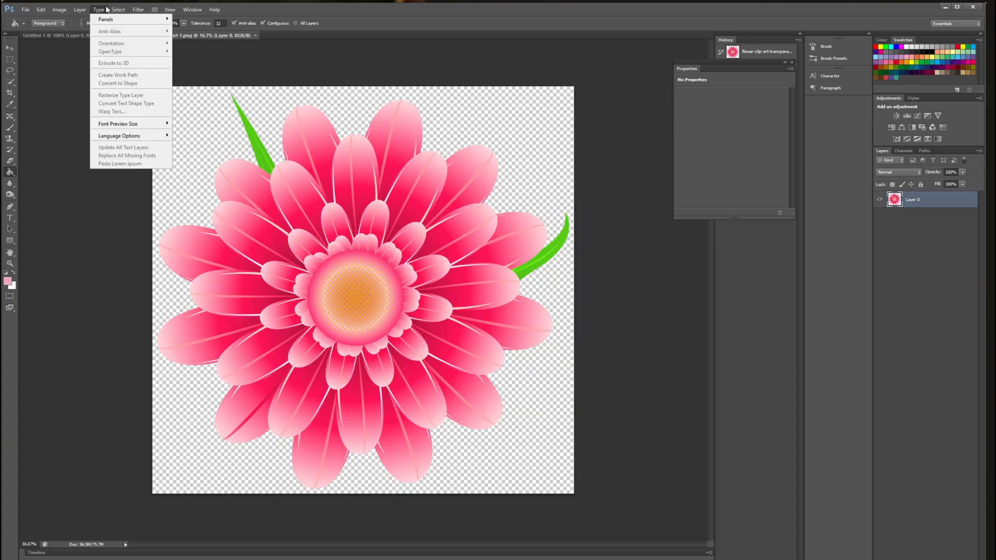
left_click(118, 19)
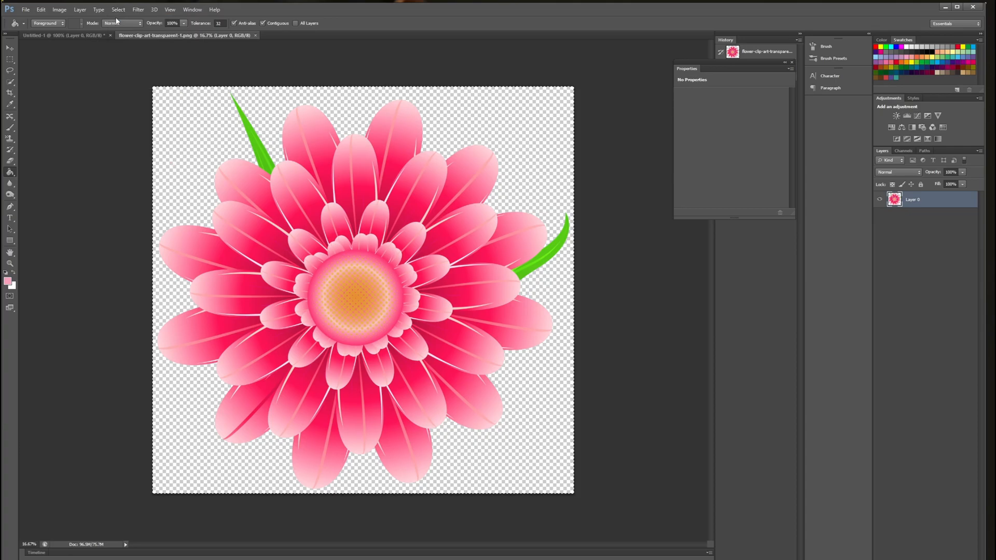
left_click(41, 9)
left_click(58, 61)
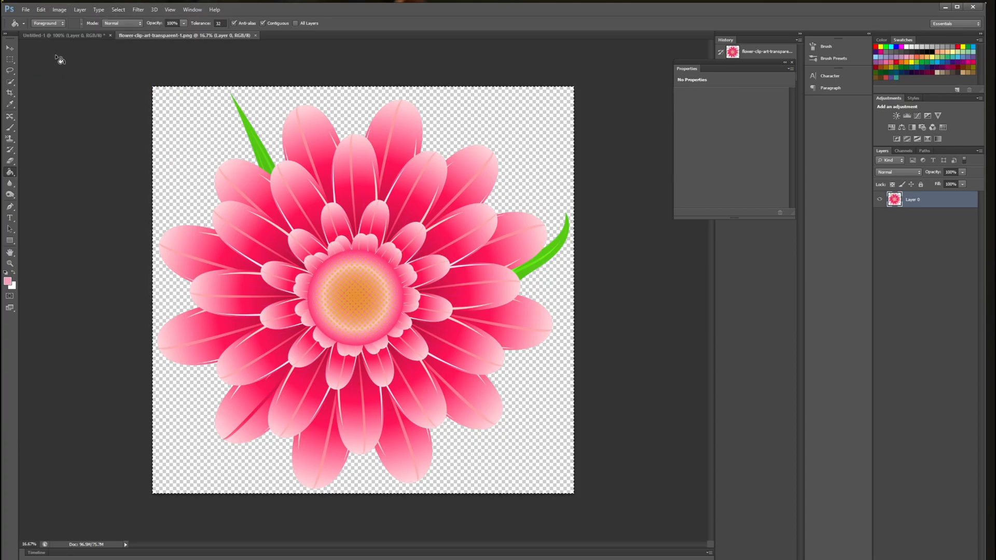
left_click(46, 37)
left_click(41, 9)
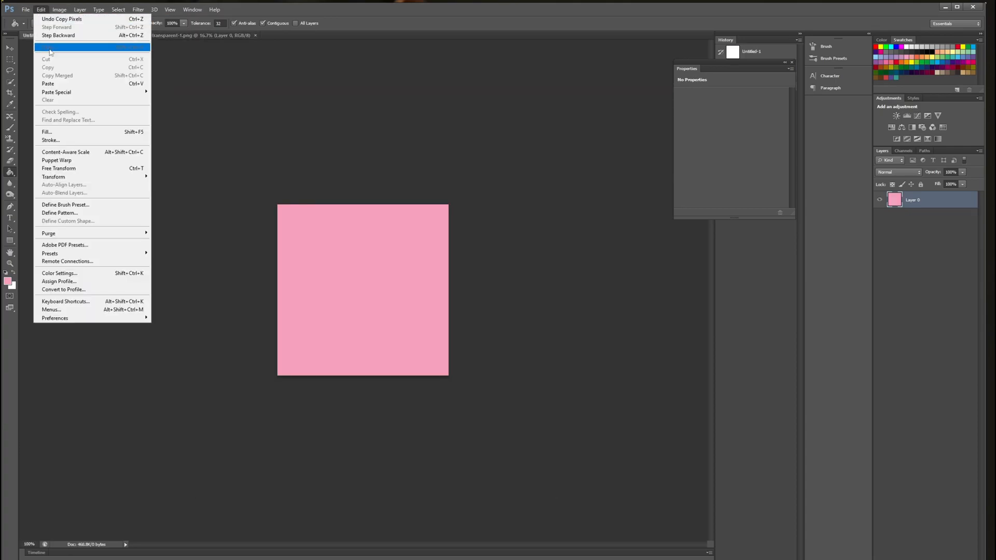
left_click(52, 86)
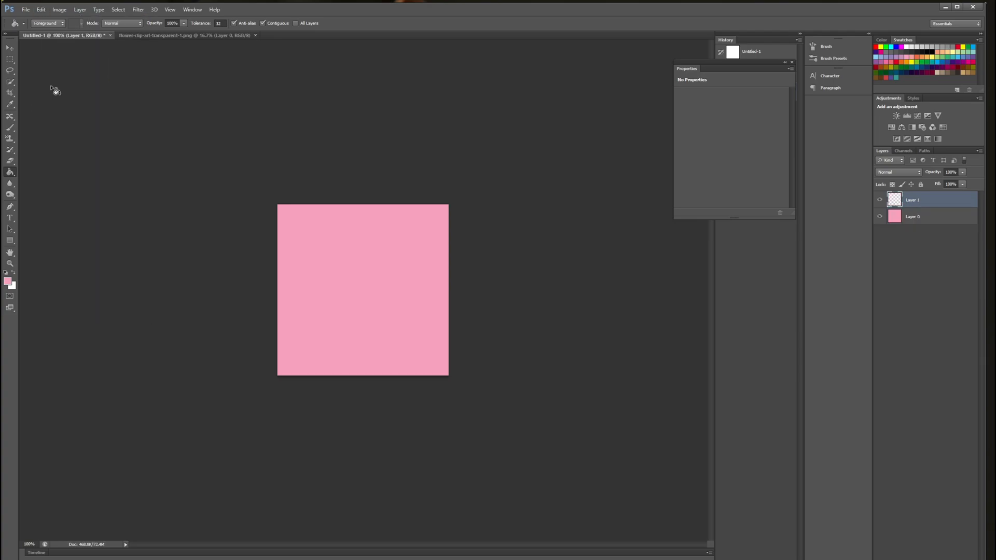
Step: Scale the pasted flower down to about 2.8% with Free Transform and place it in the centre of the pink canvas
left_click(11, 47)
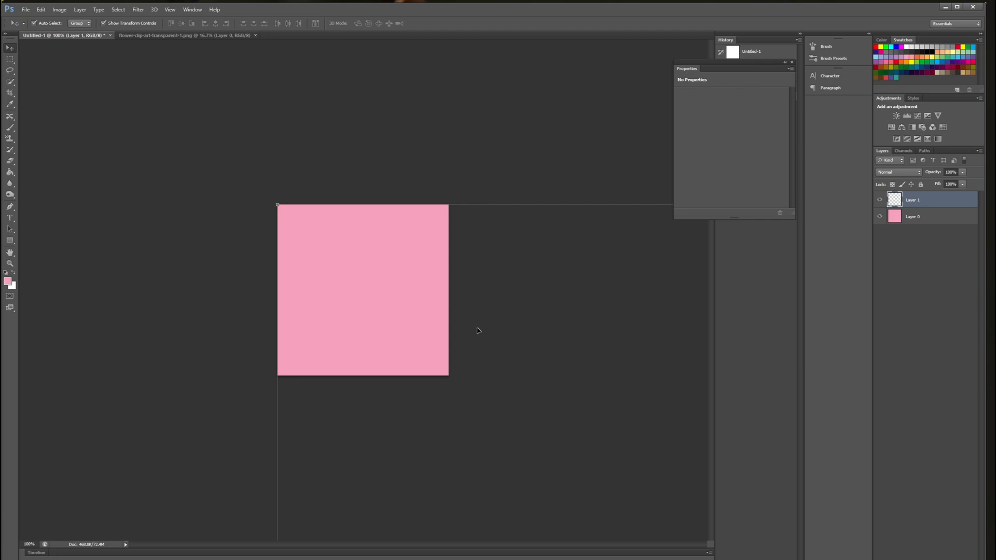
key("ctrl+t")
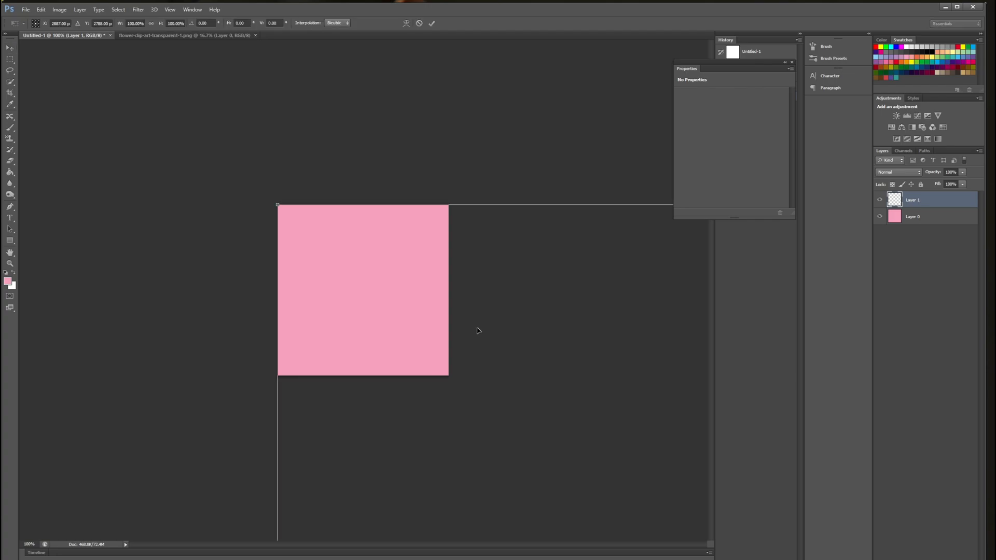
left_click_drag(277, 204, 624, 447)
left_click_drag(635, 518, 556, 426)
left_click_drag(550, 510, 158, 79)
left_click_drag(83, 63, 545, 413)
left_click_drag(544, 471, 129, 124)
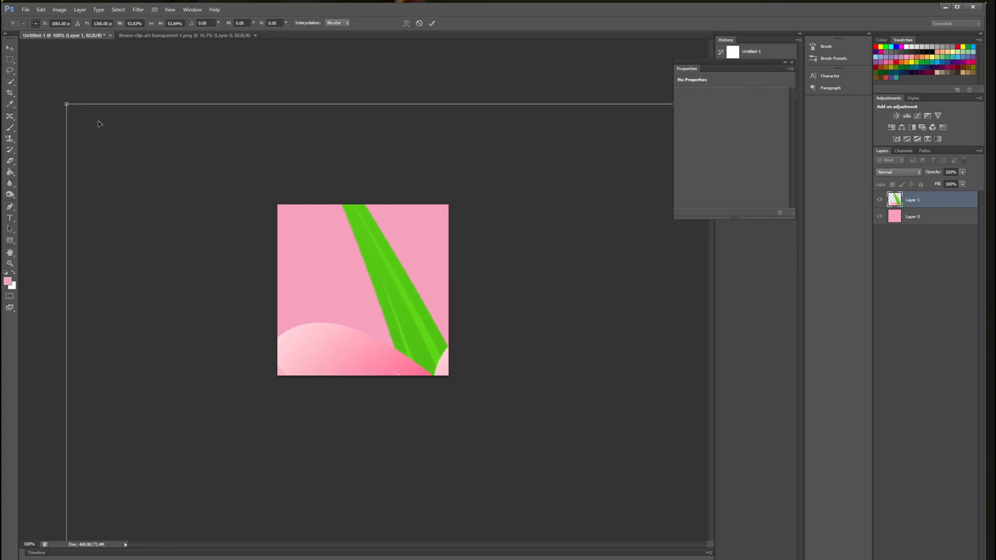
left_click_drag(67, 103, 549, 451)
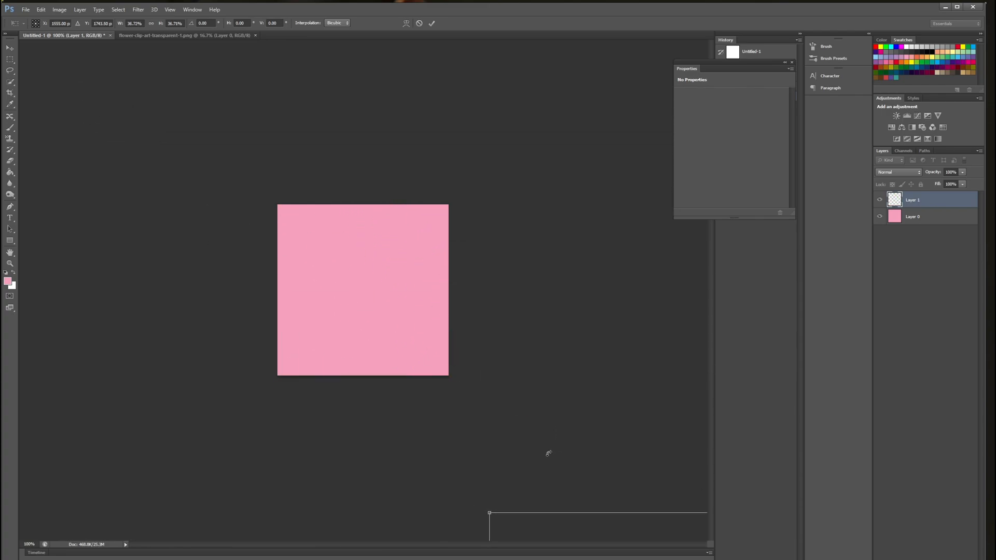
left_click_drag(544, 524, 156, 119)
left_click_drag(96, 103, 210, 153)
left_click_drag(160, 124, 515, 401)
left_click_drag(542, 454, 345, 215)
left_click_drag(496, 198, 372, 275)
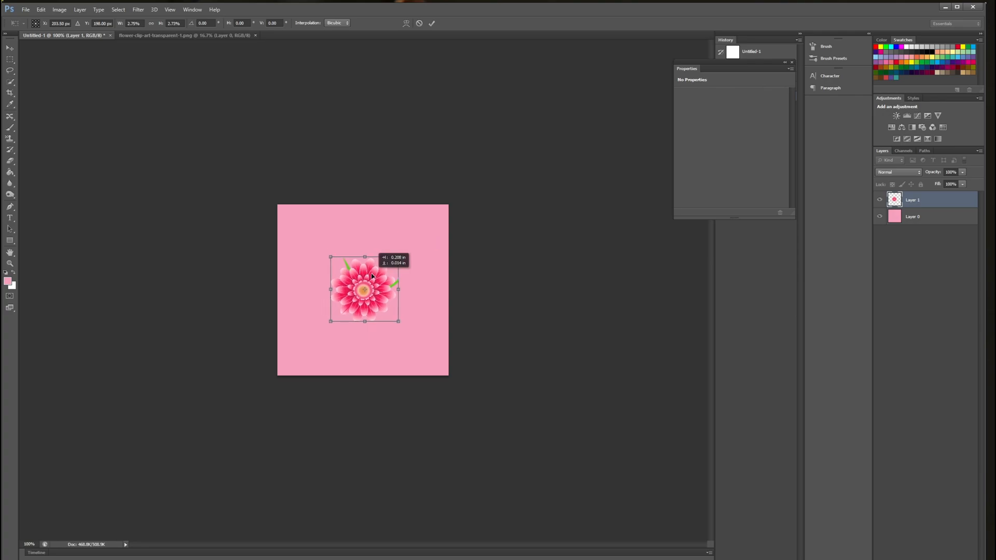
left_click(431, 23)
Step: Open the rose branch image 945905 from the Downloads folder
left_click(26, 9)
left_click(32, 27)
left_click(447, 176)
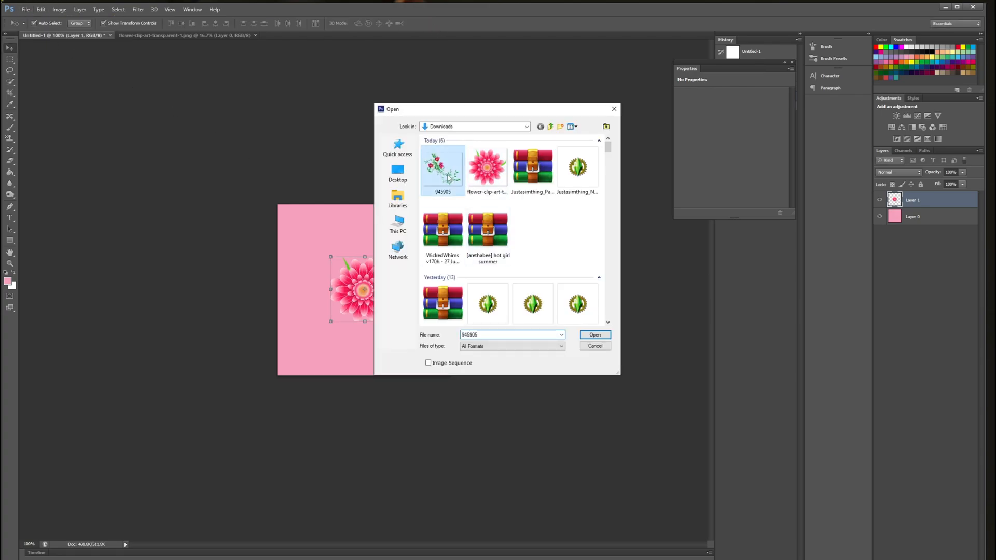
left_click(594, 335)
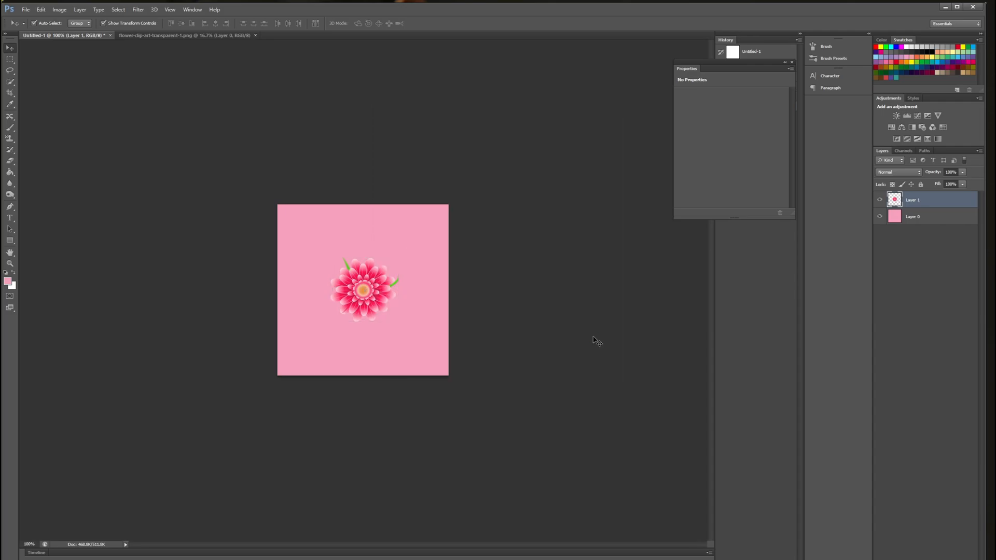
Step: Copy the entire rose branch image and paste it into the Untitled-1 document
left_click(118, 10)
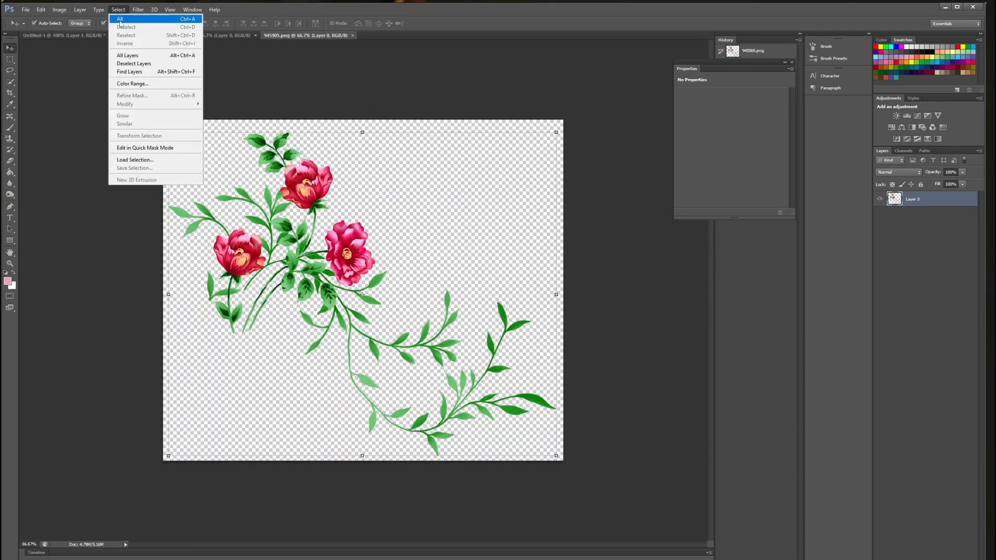
left_click(120, 18)
left_click(40, 9)
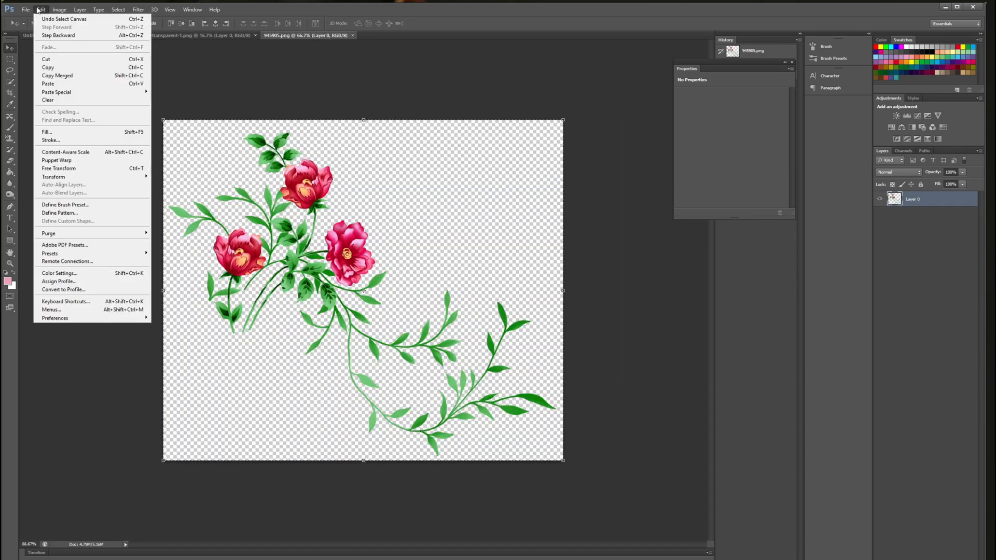
left_click(48, 68)
left_click(37, 34)
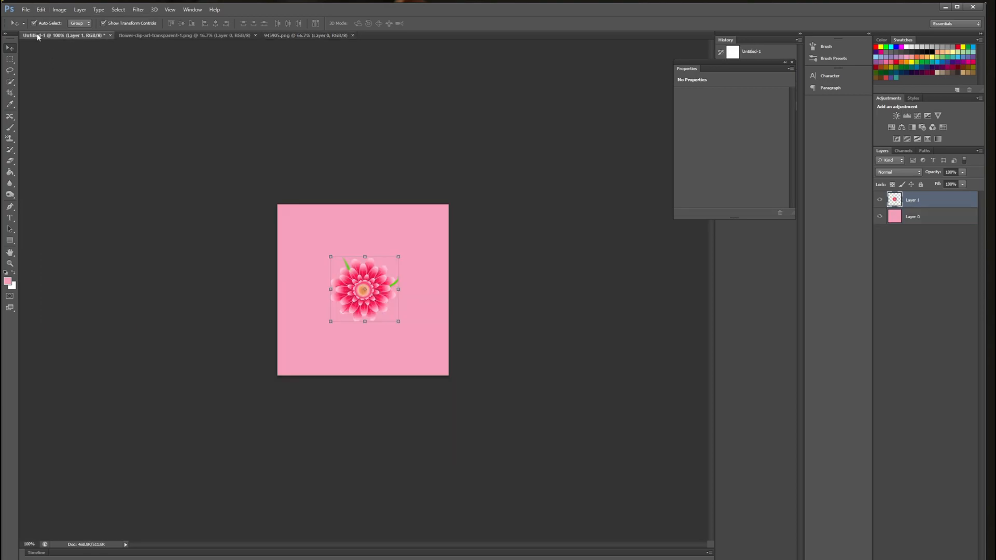
left_click(41, 9)
left_click(48, 84)
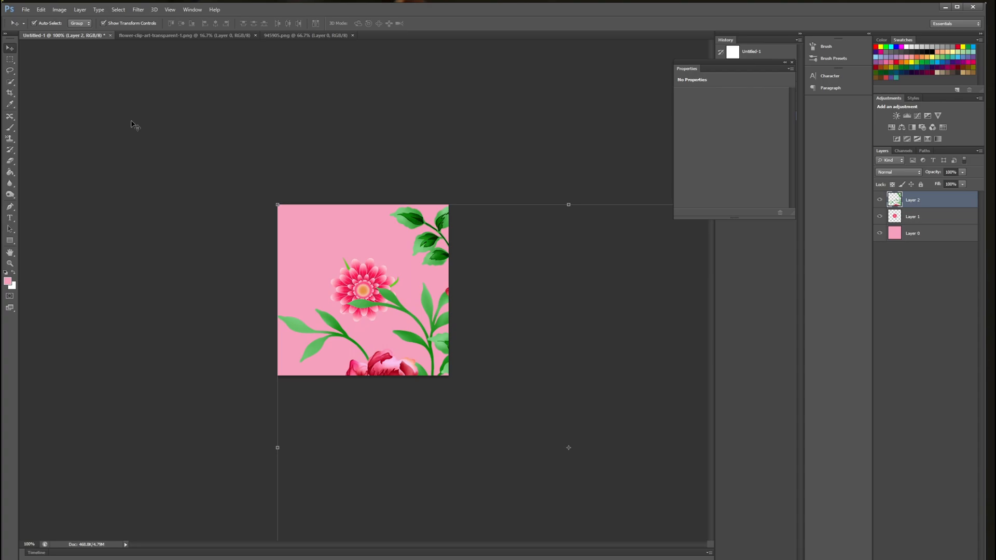
Step: Scale the rose branch to about 15% with Free Transform and place it in the canvas's upper-right area, above the flower
key("ctrl+t")
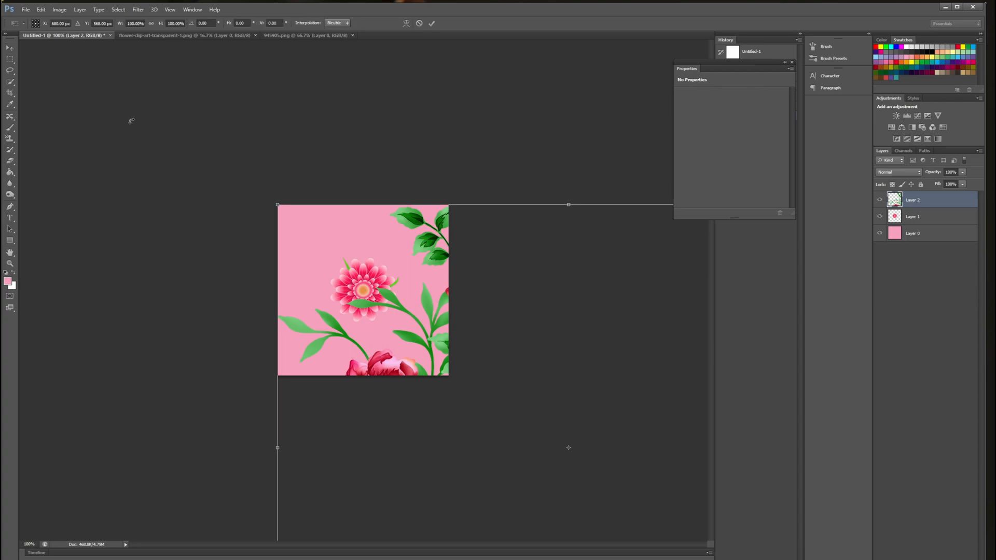
left_click_drag(516, 258, 363, 172)
left_click_drag(127, 121, 316, 212)
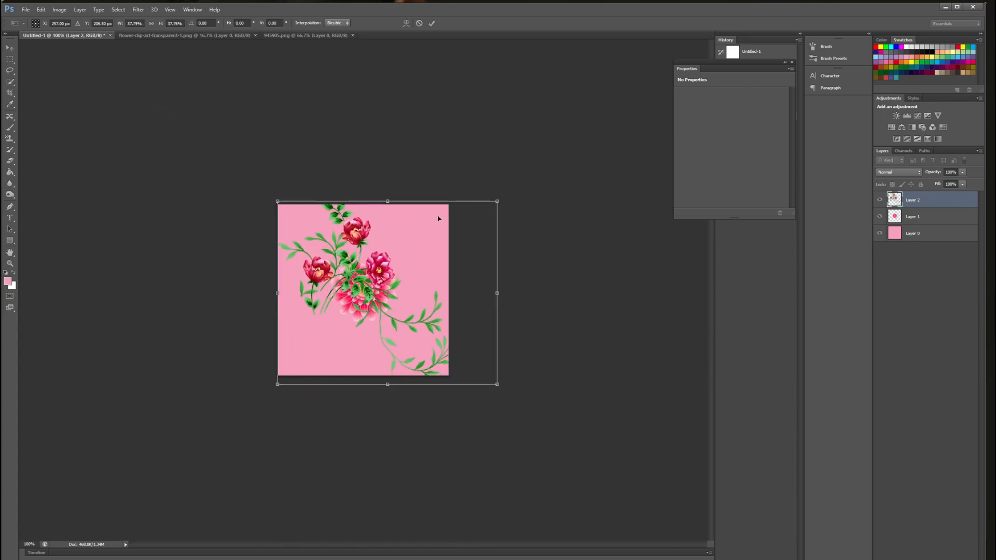
left_click_drag(497, 201, 416, 236)
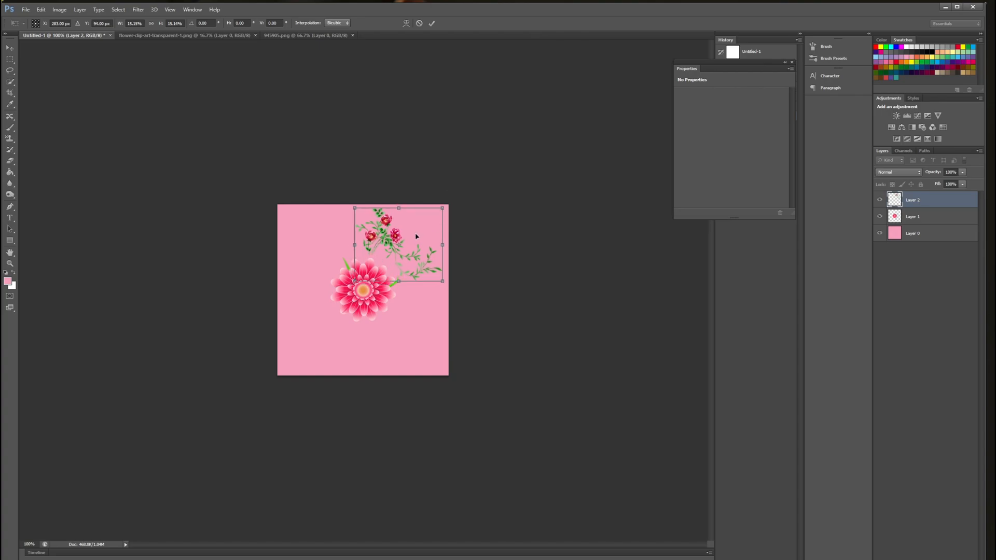
left_click(431, 23)
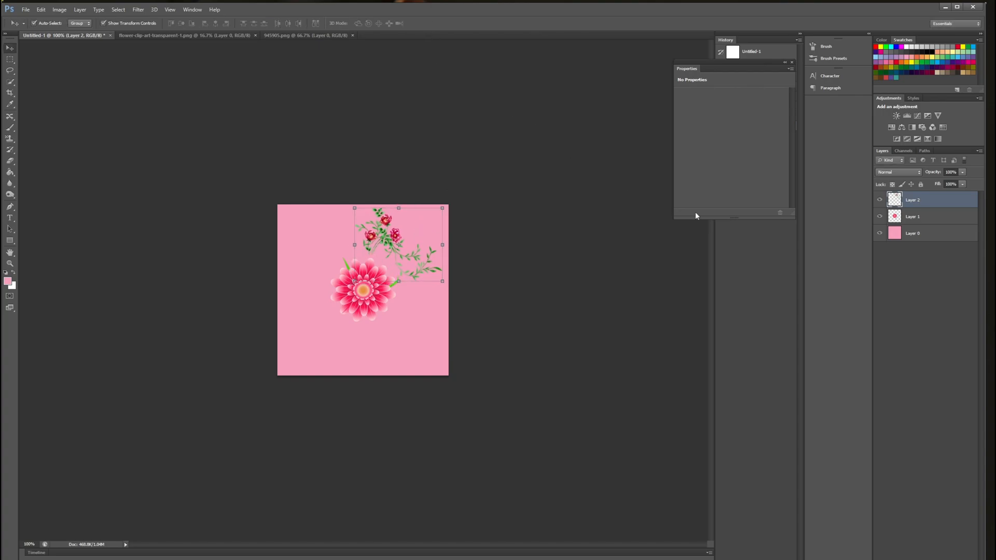
Step: Duplicate the rose branch layer within the Untitled-1 document, keeping the default copy name
right_click(921, 205)
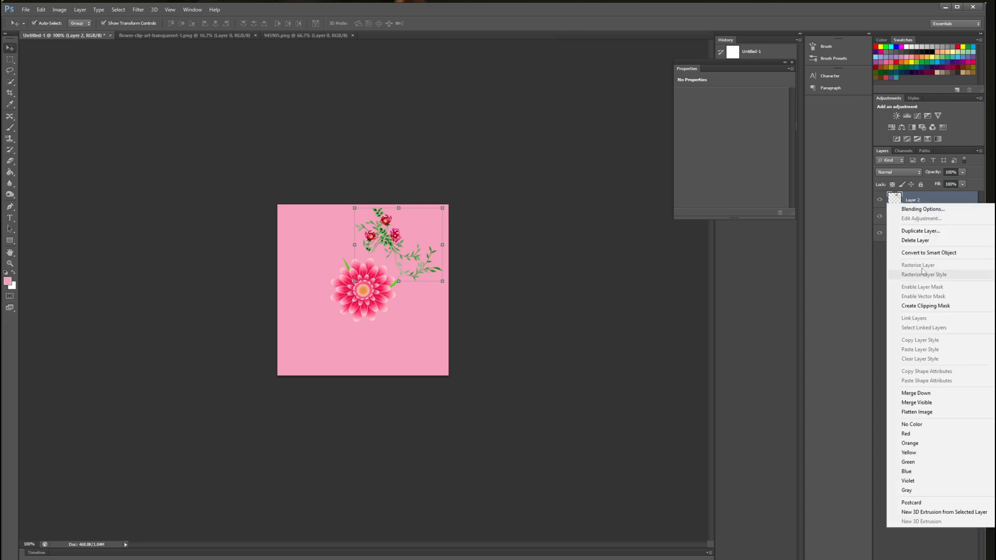
left_click(917, 230)
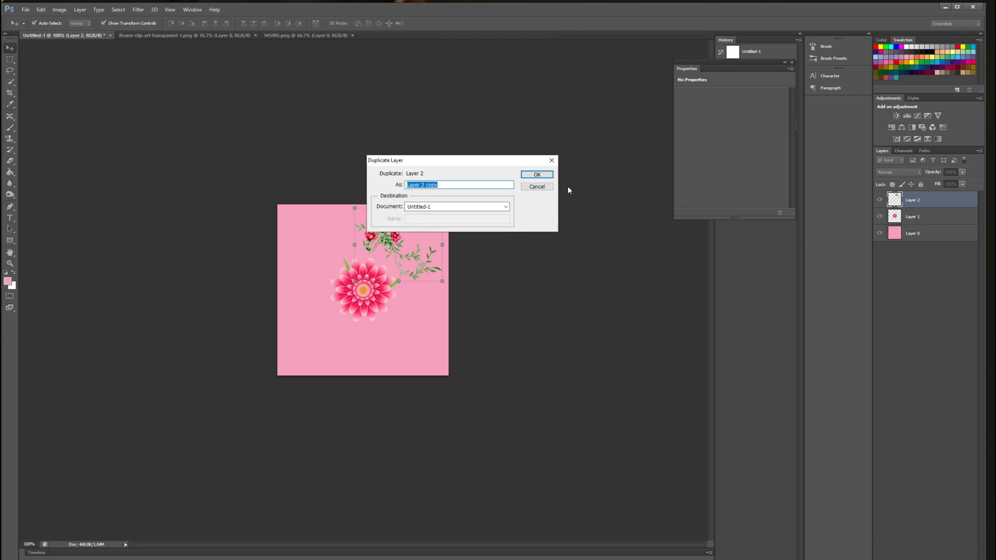
left_click(537, 174)
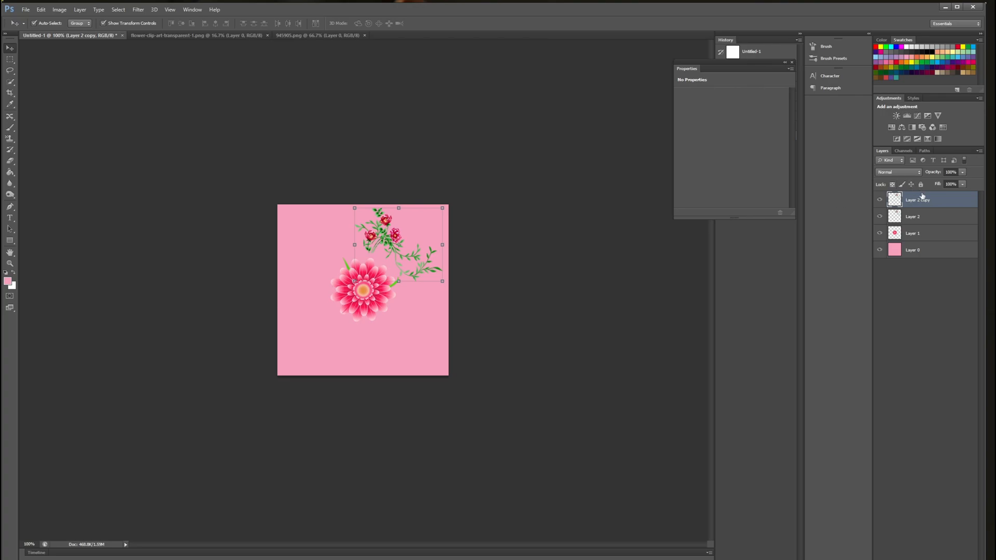
Step: Move the copied rose branch to the canvas's upper-left area and rotate it to about 55° with Free Transform
left_click_drag(393, 250, 326, 256)
left_click_drag(378, 213, 305, 245)
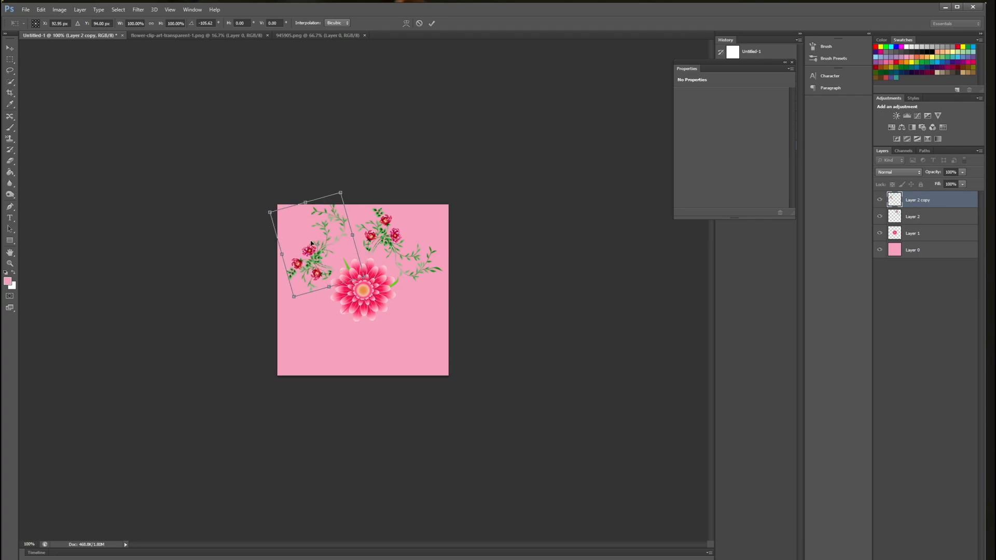
key("shift+Down")
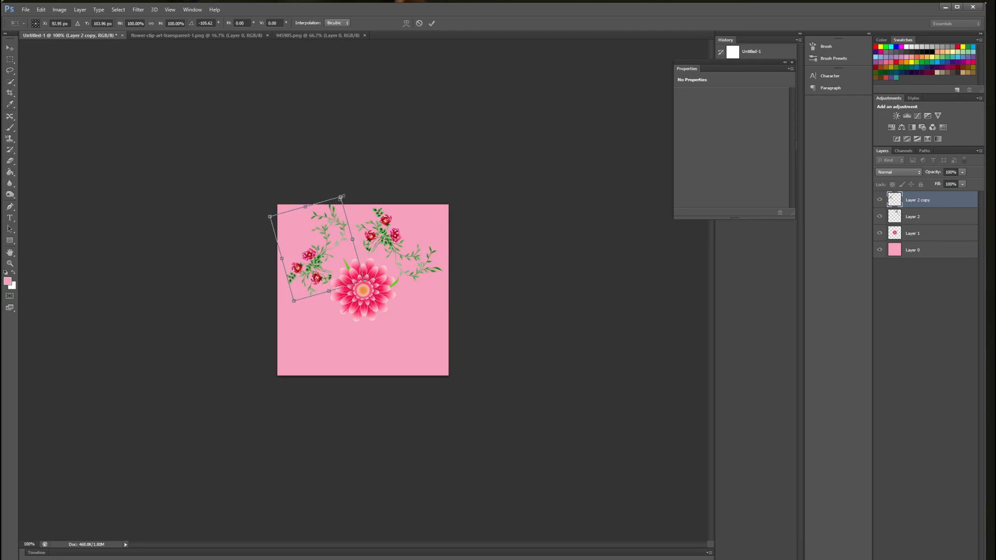
left_click_drag(343, 187, 309, 282)
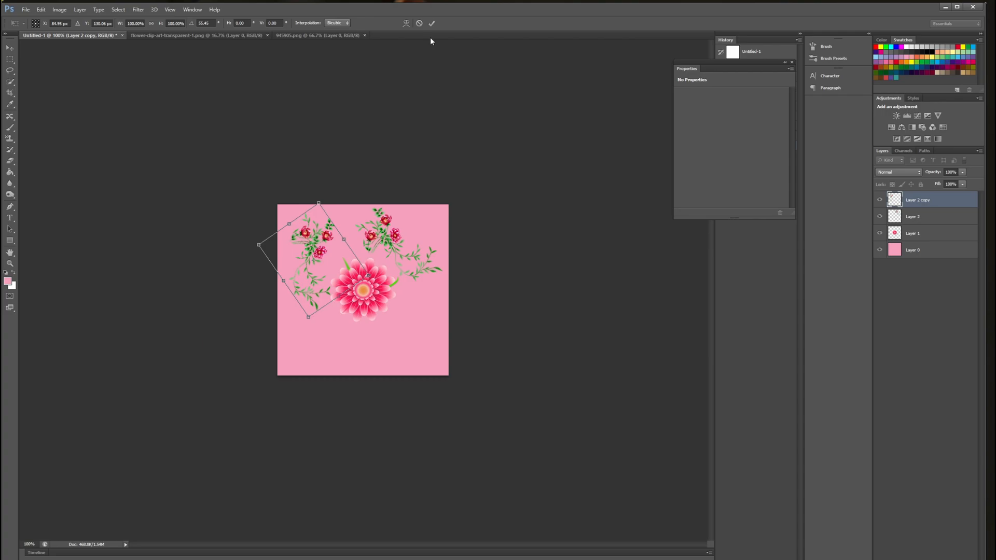
left_click(431, 23)
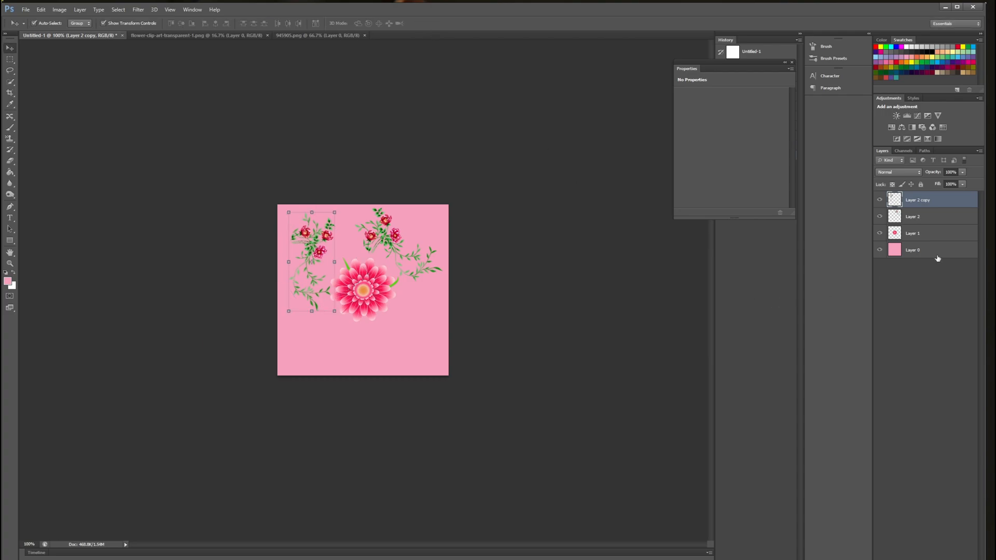
Step: Duplicate the upper-left rose branch layer, rotate the copy about -66° and place it in the canvas's lower-left area
right_click(916, 208)
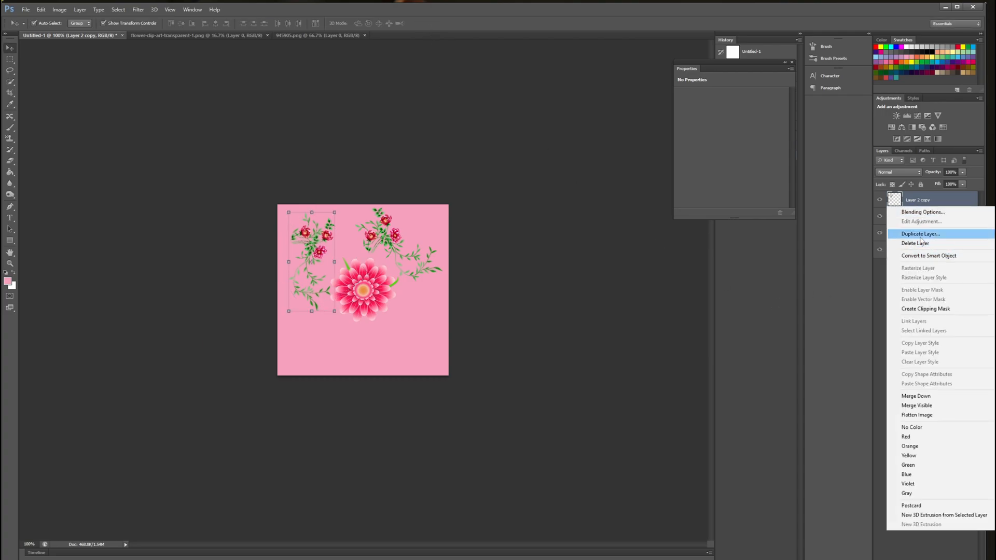
left_click(923, 236)
left_click(546, 176)
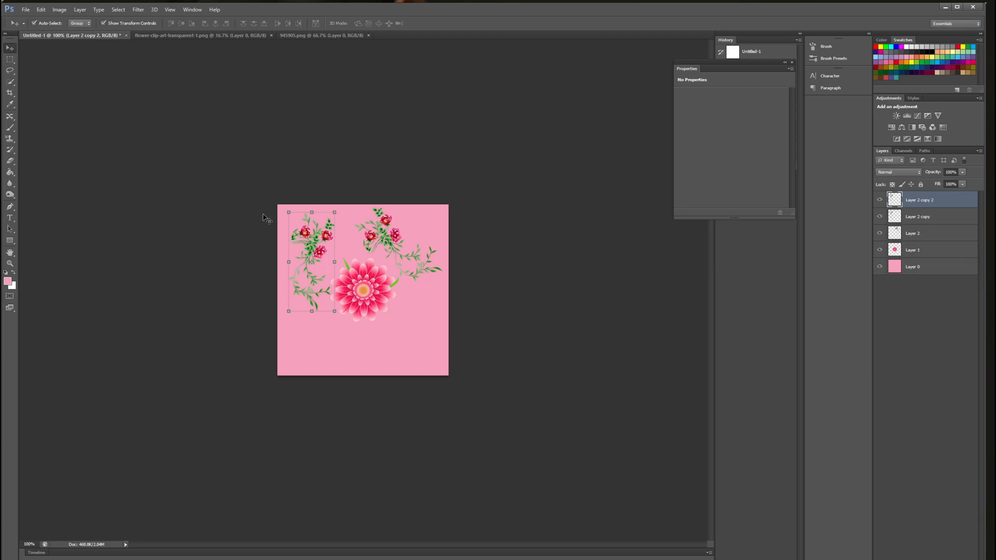
left_click_drag(311, 247, 265, 254)
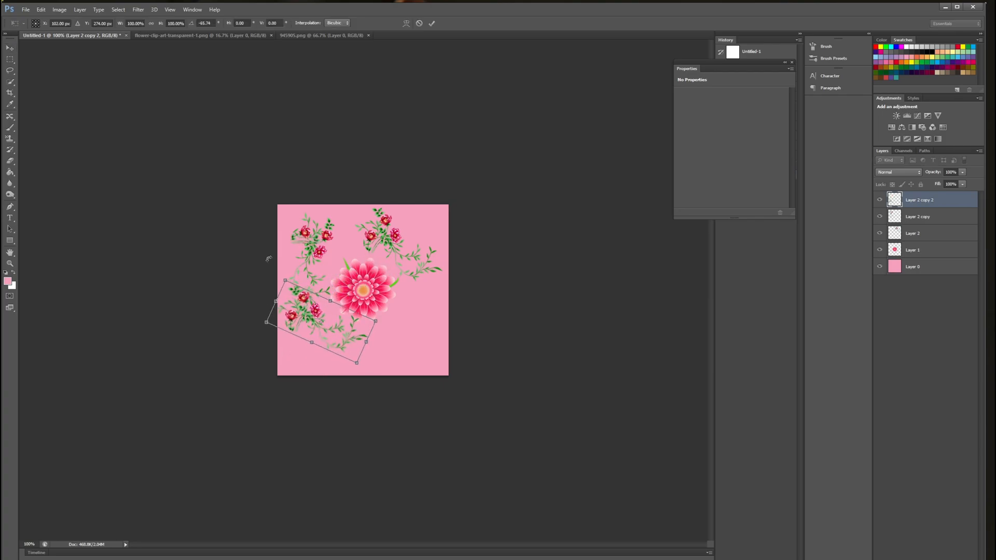
left_click_drag(306, 305, 313, 325)
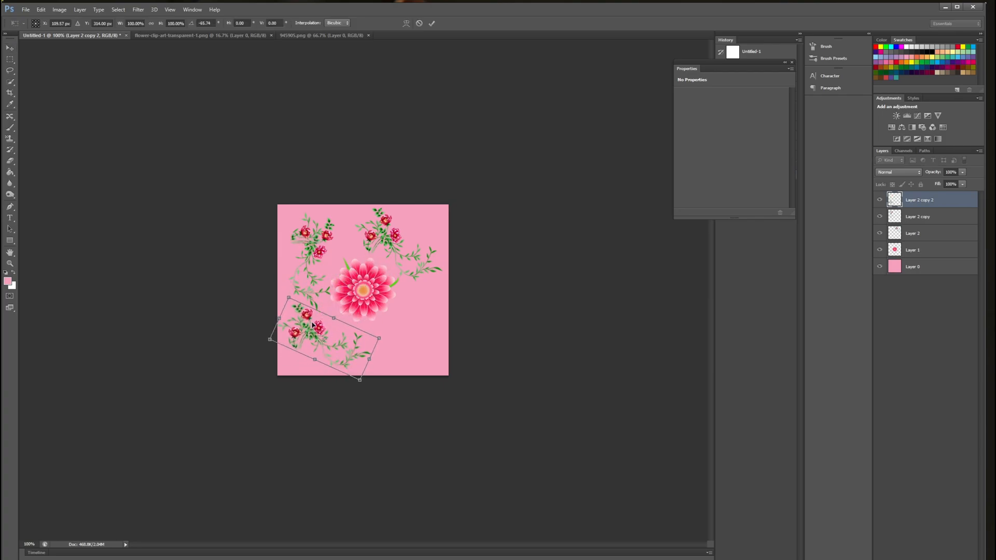
left_click(432, 23)
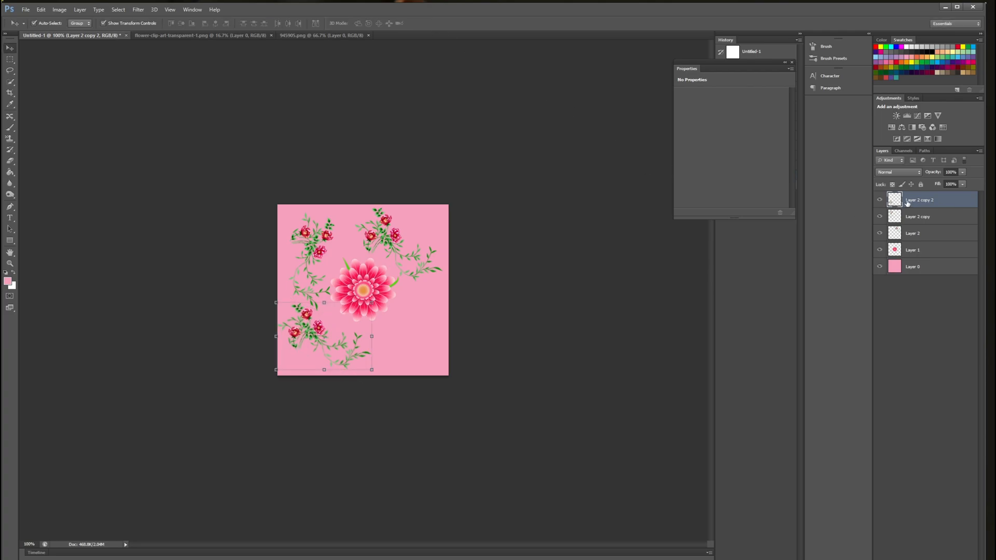
Step: Duplicate the lower-left rose branch layer, rotate the copy about -75° and place it in the canvas's lower-right area
right_click(905, 202)
left_click(921, 229)
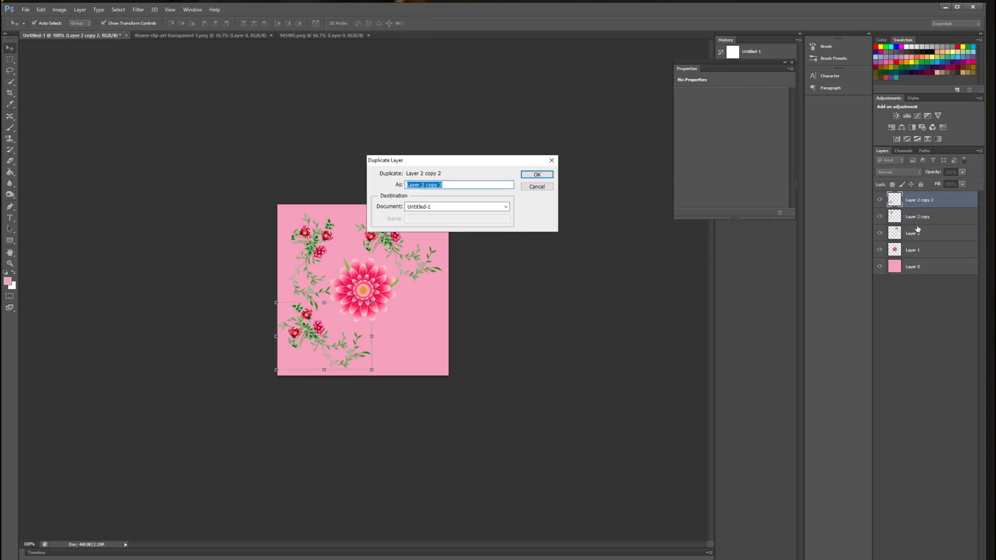
left_click(531, 188)
left_click_drag(307, 318, 395, 333)
left_click_drag(469, 313, 430, 292)
left_click_drag(492, 314, 485, 284)
left_click_drag(429, 313, 461, 277)
left_click_drag(420, 305, 414, 307)
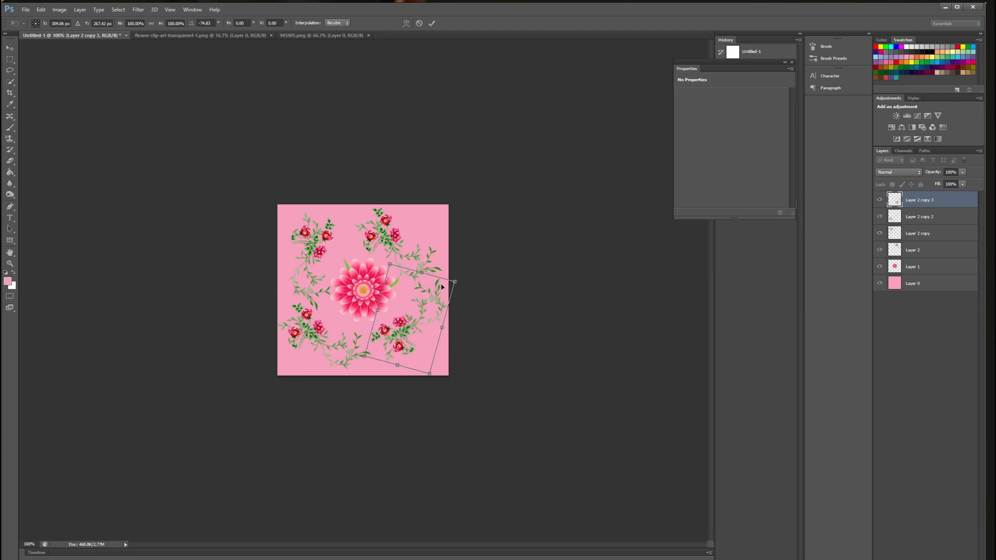
left_click(434, 24)
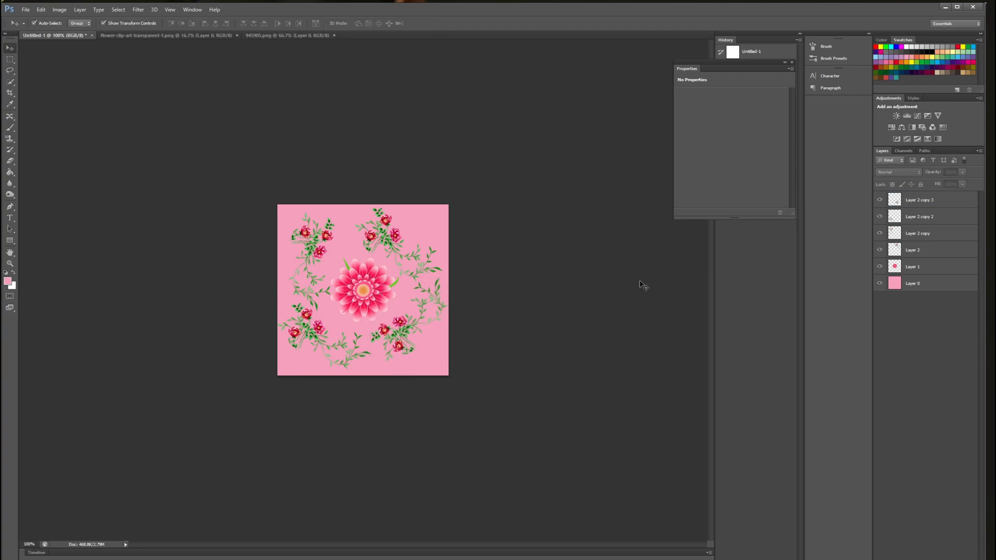
Step: Merge the four rose branch layers and the central flower layer into one layer, leaving out the pink background
left_click(922, 204)
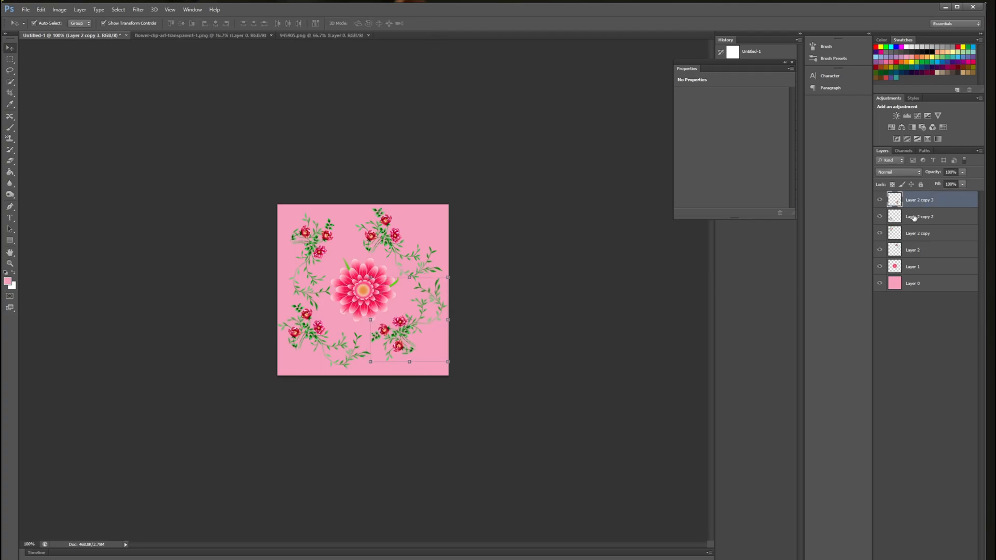
left_click(915, 216, "ctrl")
left_click(916, 236, "ctrl")
left_click(914, 252, "ctrl")
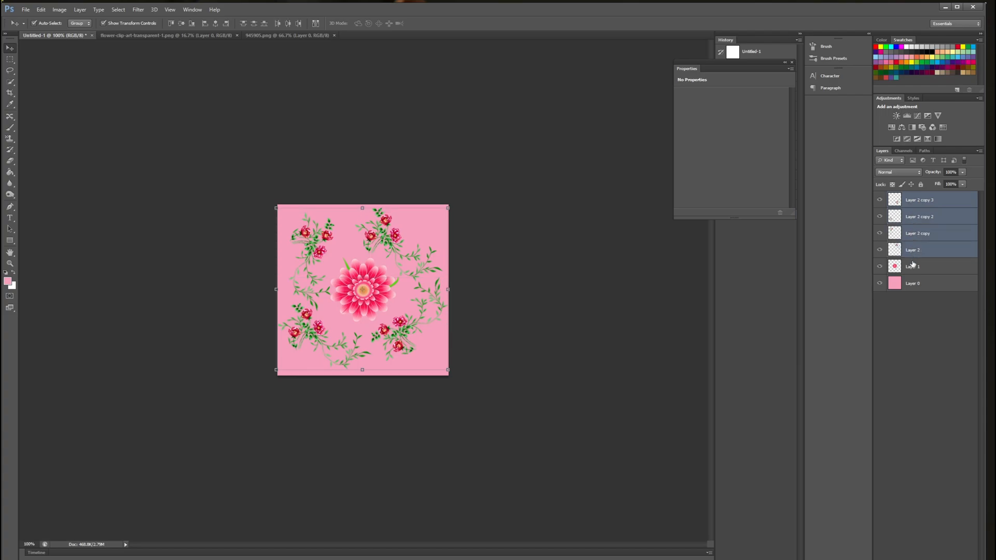
left_click(913, 266, "ctrl")
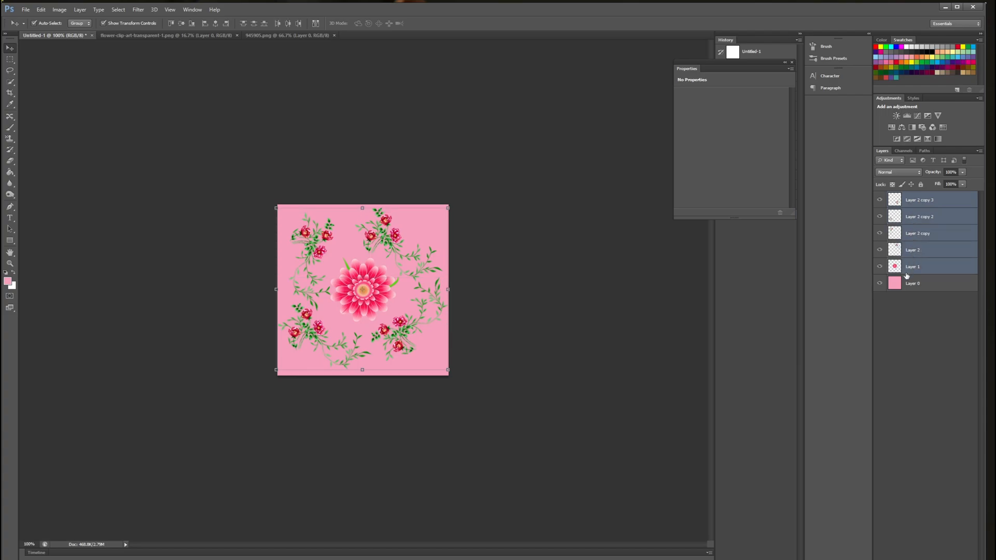
right_click(926, 241)
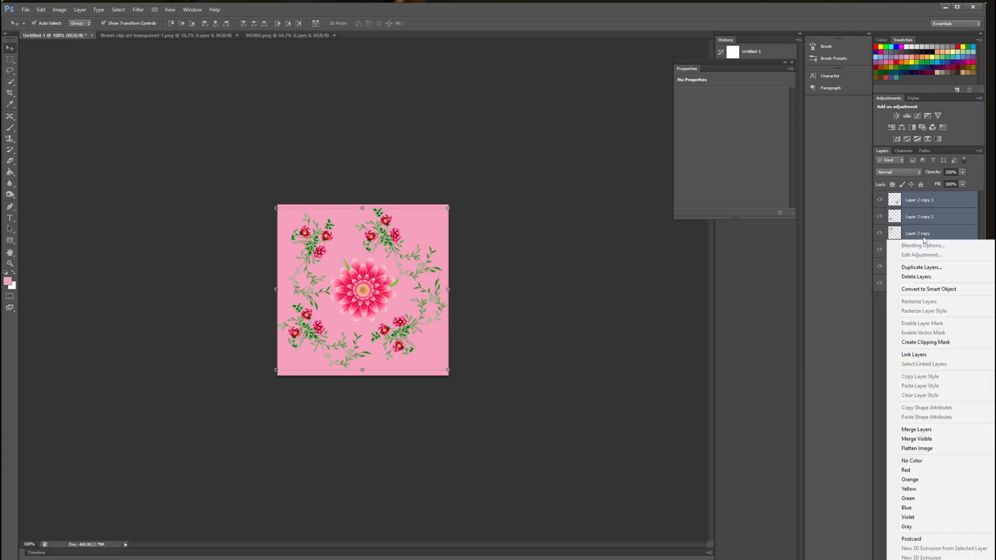
left_click(912, 430)
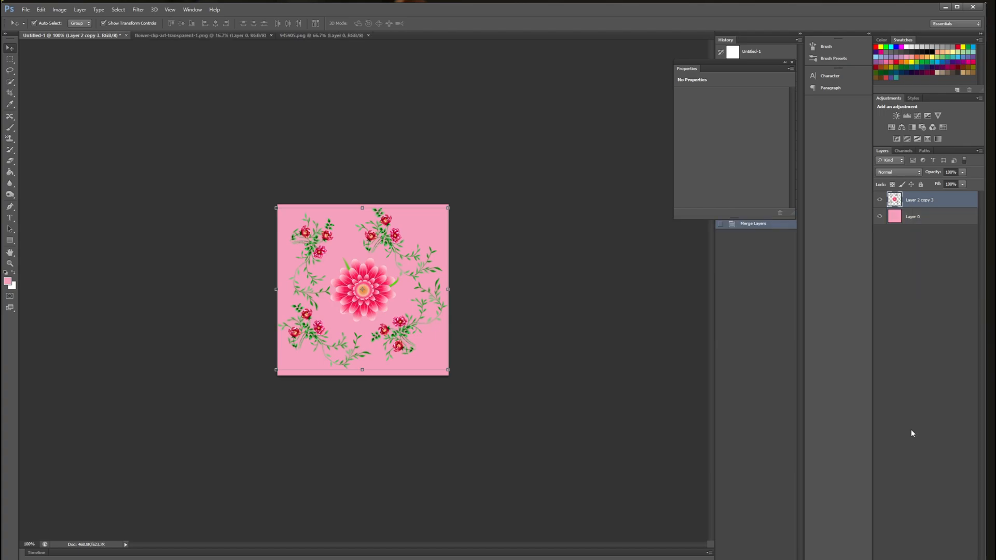
Step: Apply the Offset filter to the merged floral layer with +200 pixels horizontal, +200 pixels vertical and Wrap Around
left_click(139, 10)
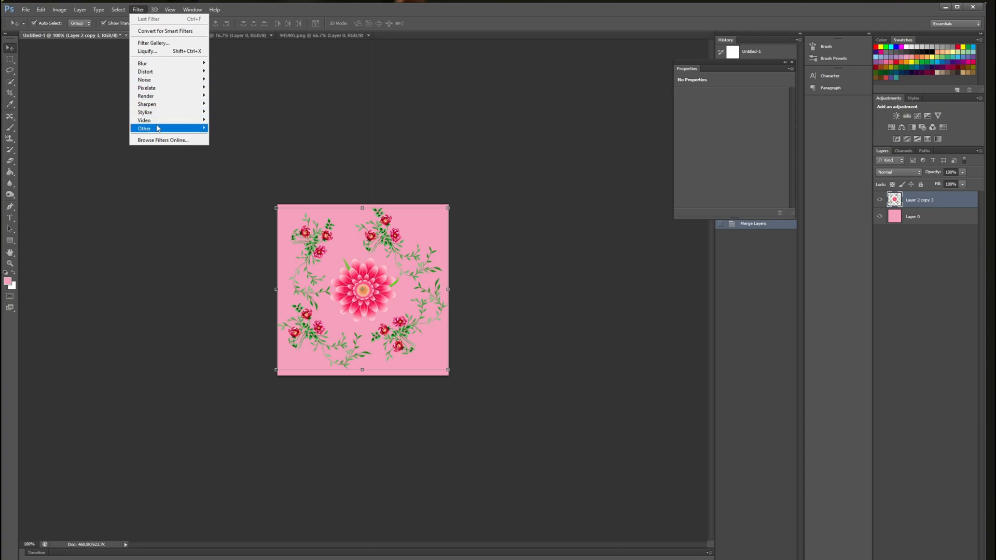
mouse_move(158, 128)
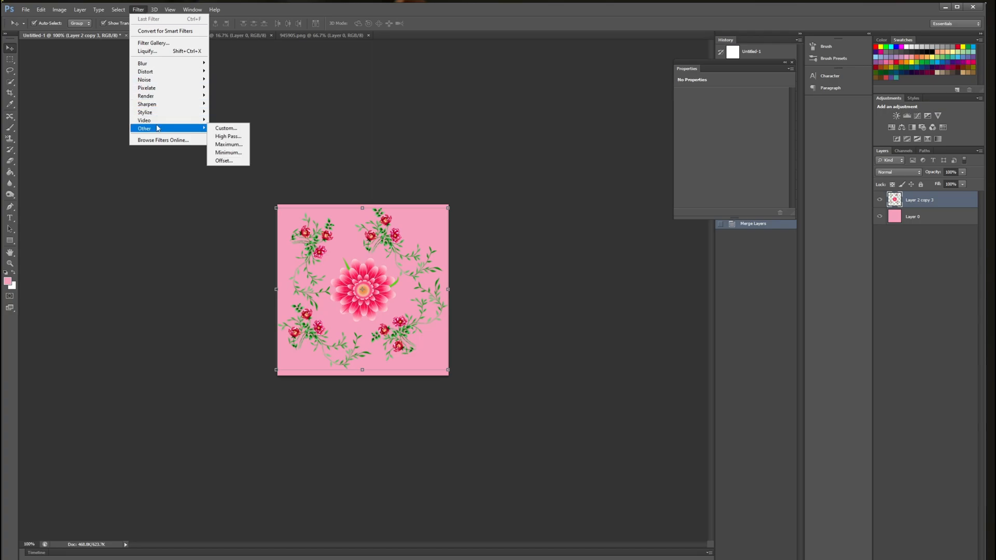
left_click(228, 160)
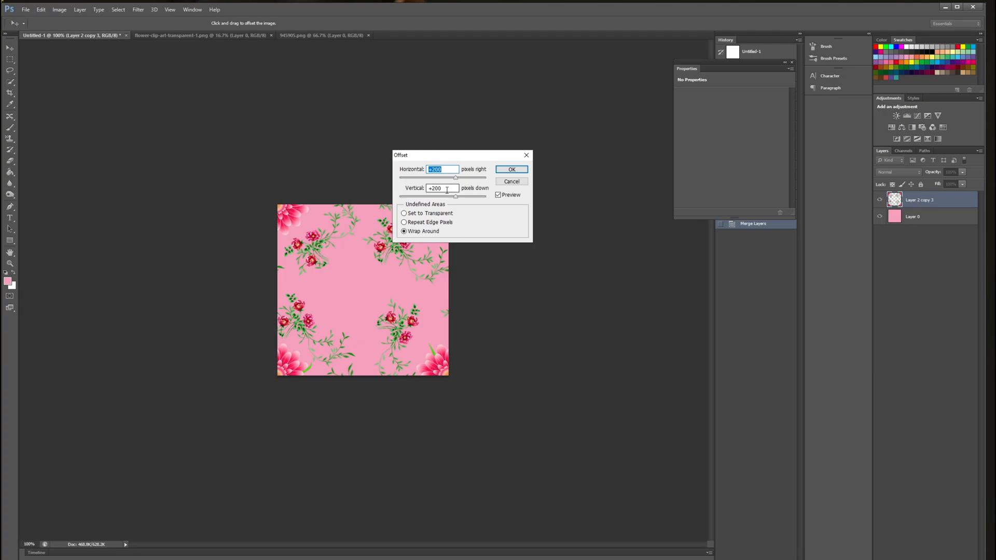
left_click(515, 170)
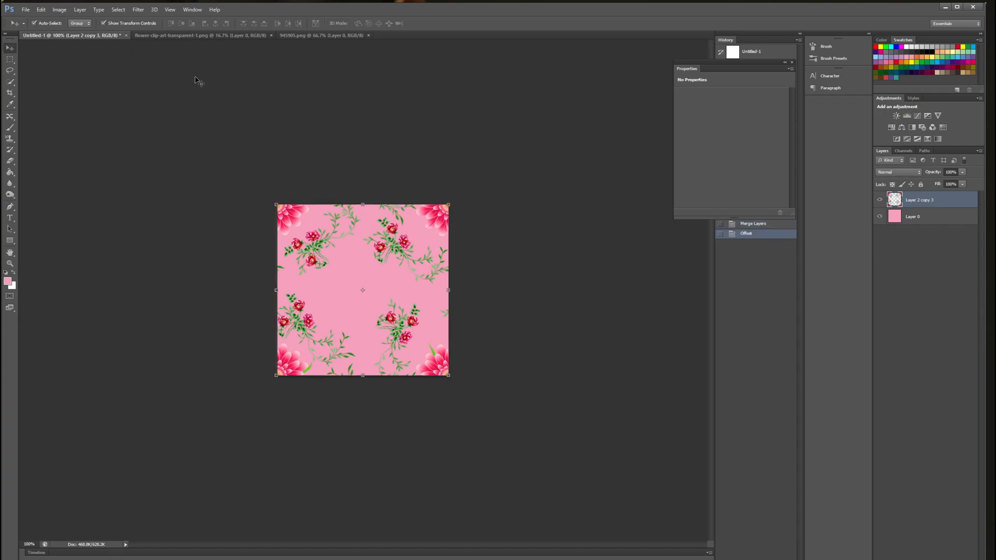
Step: Copy the entire flower image from flower-clip-art-transparent-1.png and paste it into the Untitled-1 document
left_click(282, 36)
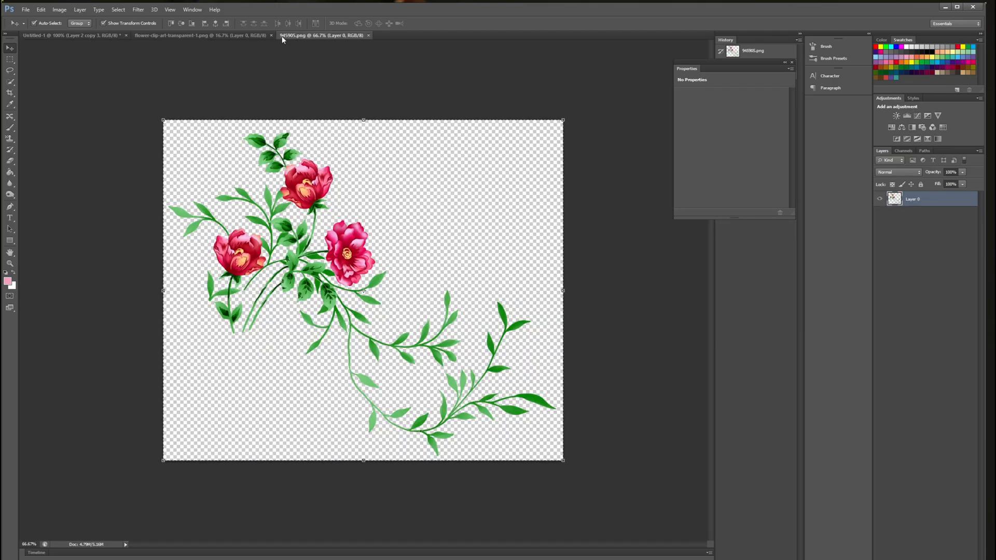
left_click(240, 36)
left_click(118, 10)
left_click(126, 20)
left_click(42, 10)
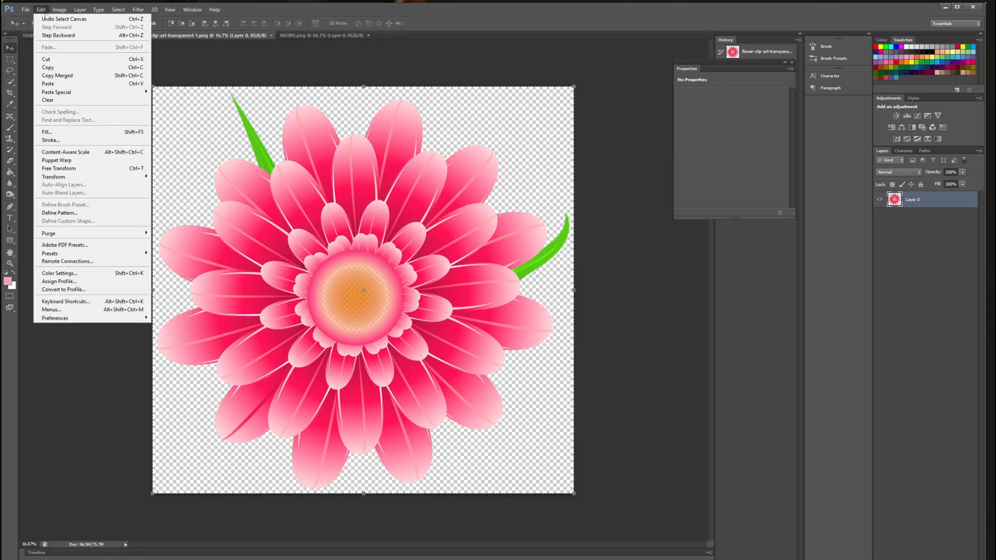
left_click(49, 68)
left_click(48, 36)
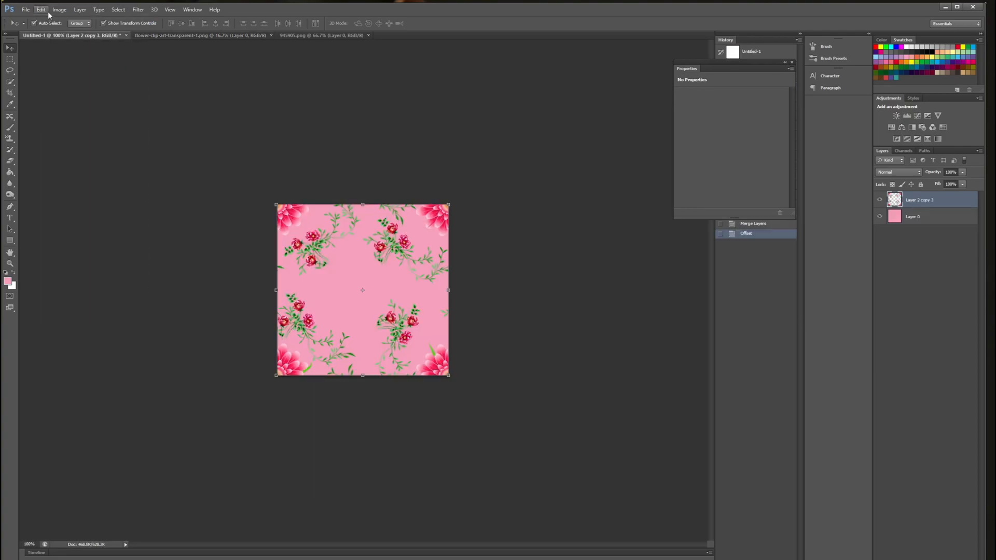
left_click(41, 10)
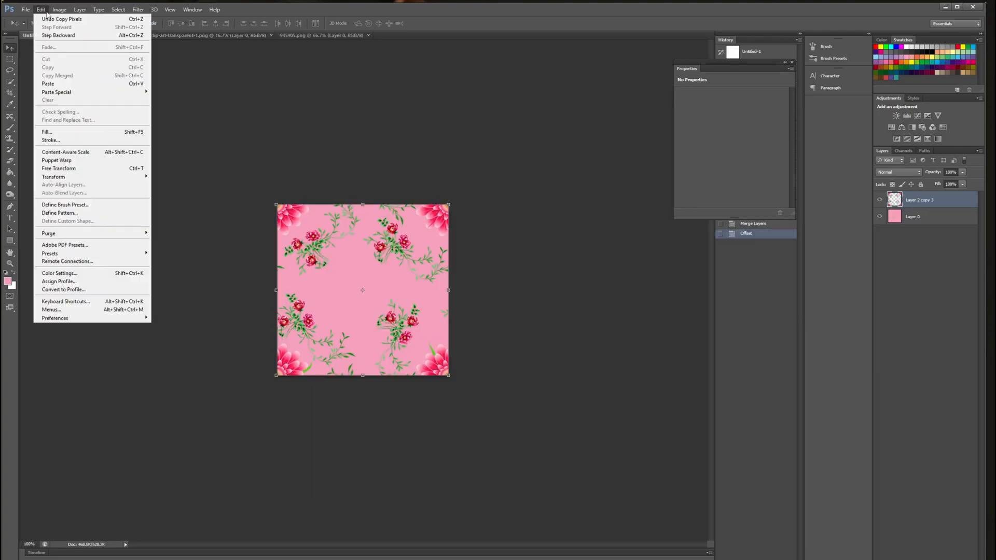
left_click(57, 83)
Step: Scale the pasted flower to about 2% with Free Transform and place it near the canvas's centre, between the rose branches
mouse_move(542, 227)
left_mouse_down()
mouse_move(526, 236)
mouse_move(476, 207)
mouse_move(354, 215)
left_mouse_up()
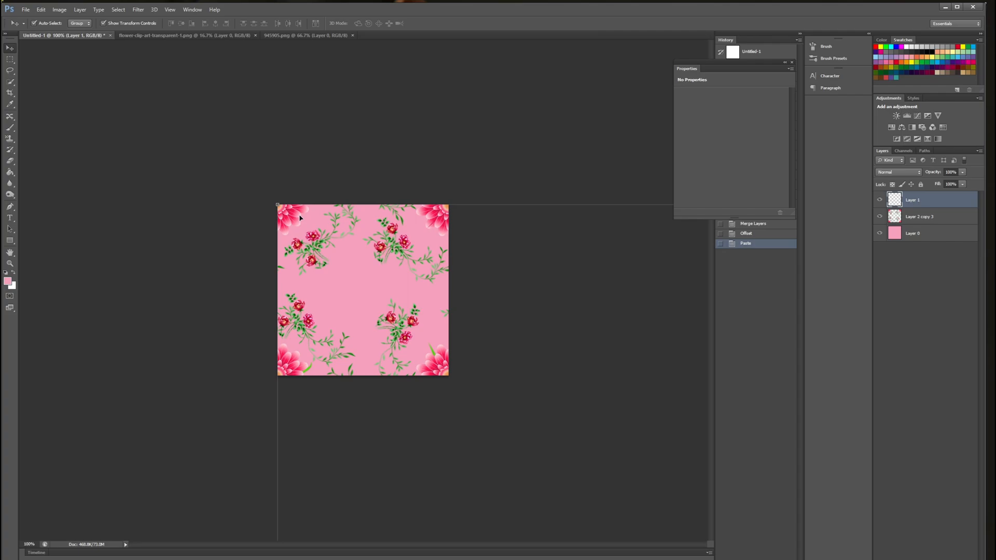
key("ctrl+t")
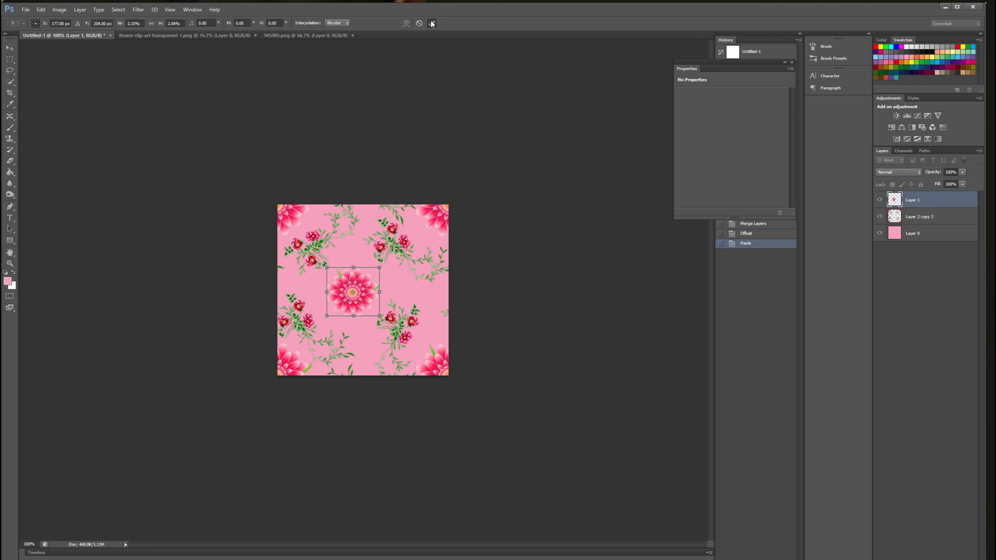
left_click(431, 23)
left_click(439, 97)
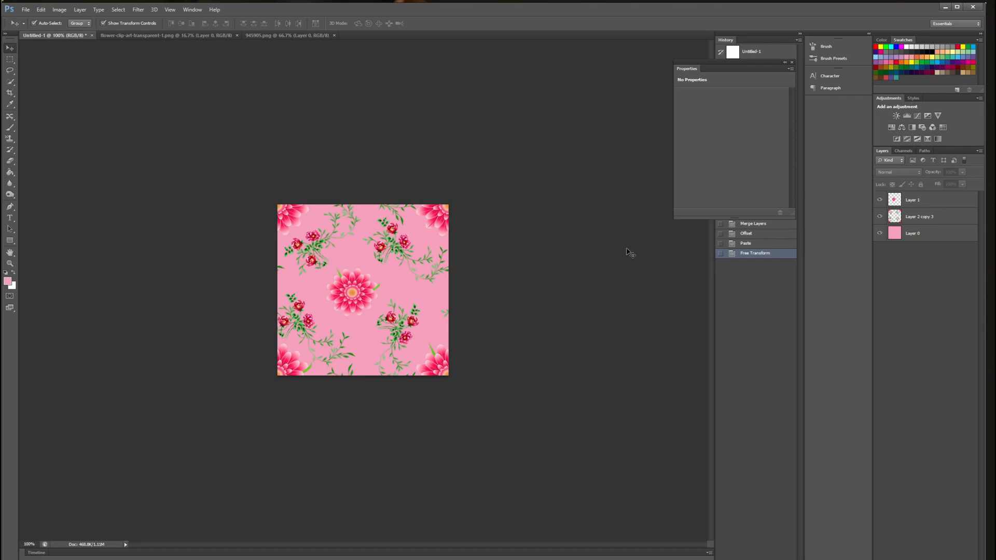
Step: Merge the new centre flower layer with the offset floral layer, leaving out the pink background
left_click(919, 201)
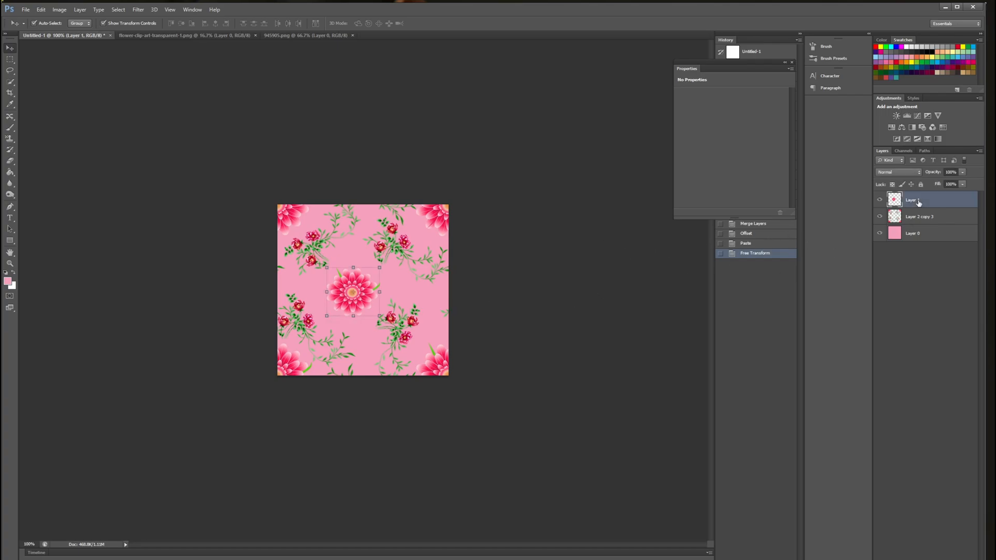
left_click(908, 220)
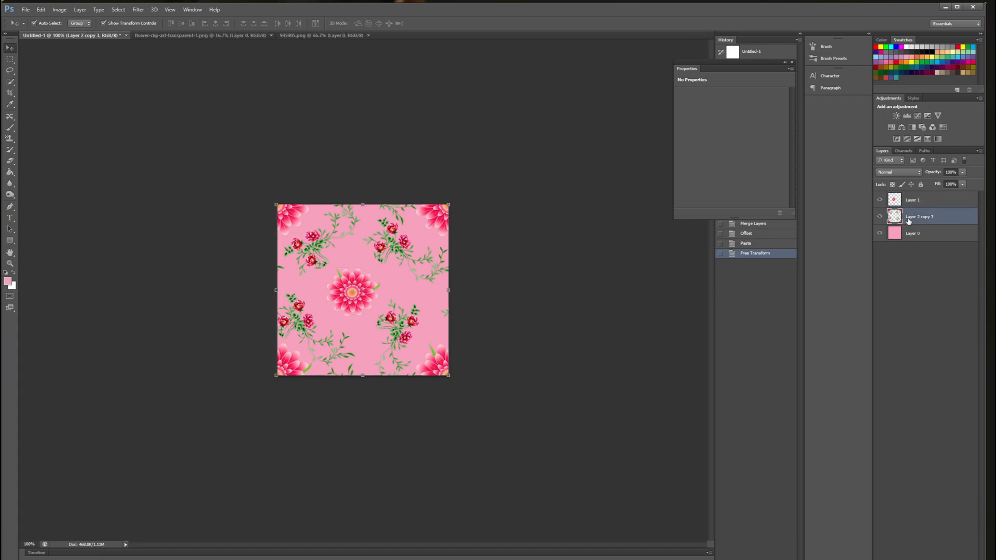
left_click(910, 207)
left_click(909, 214, "shift")
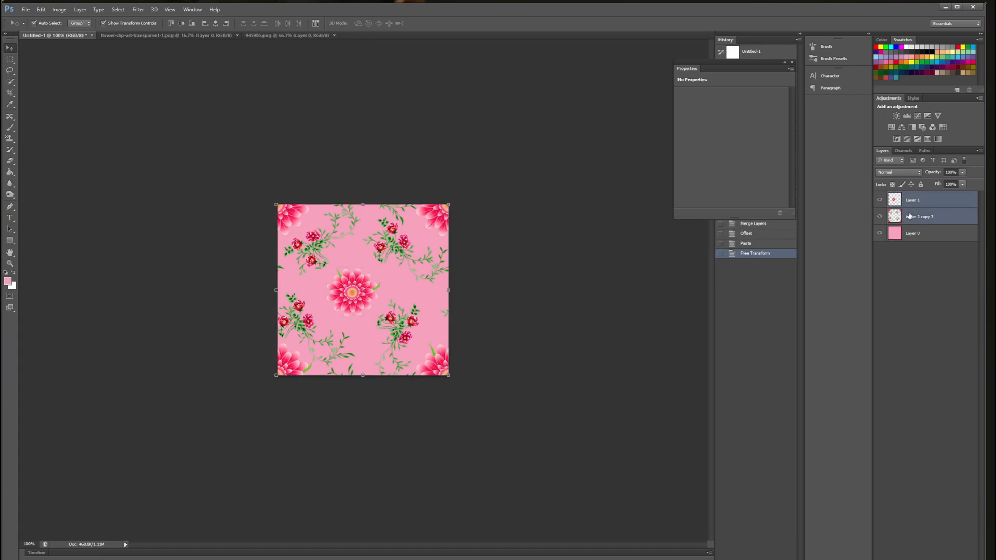
right_click(908, 216)
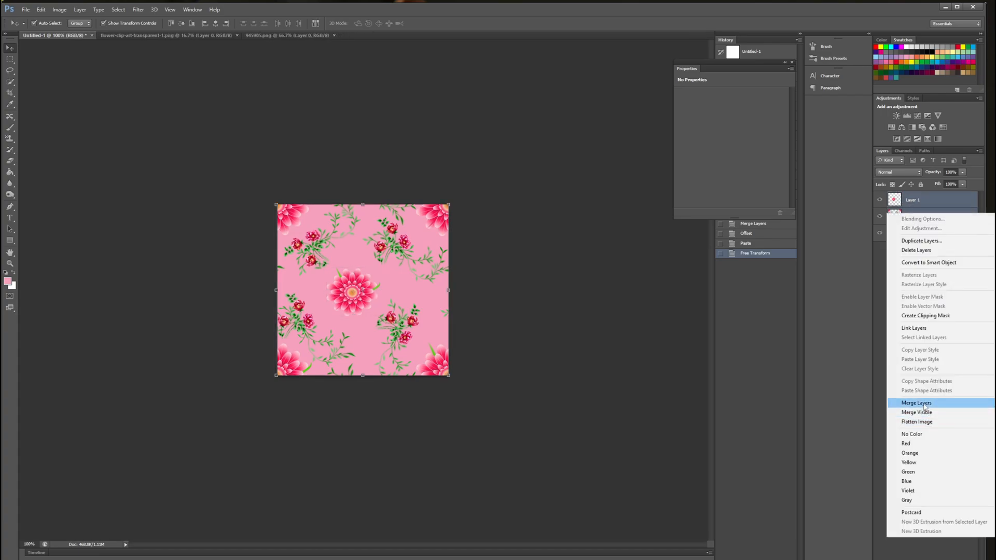
left_click(924, 407)
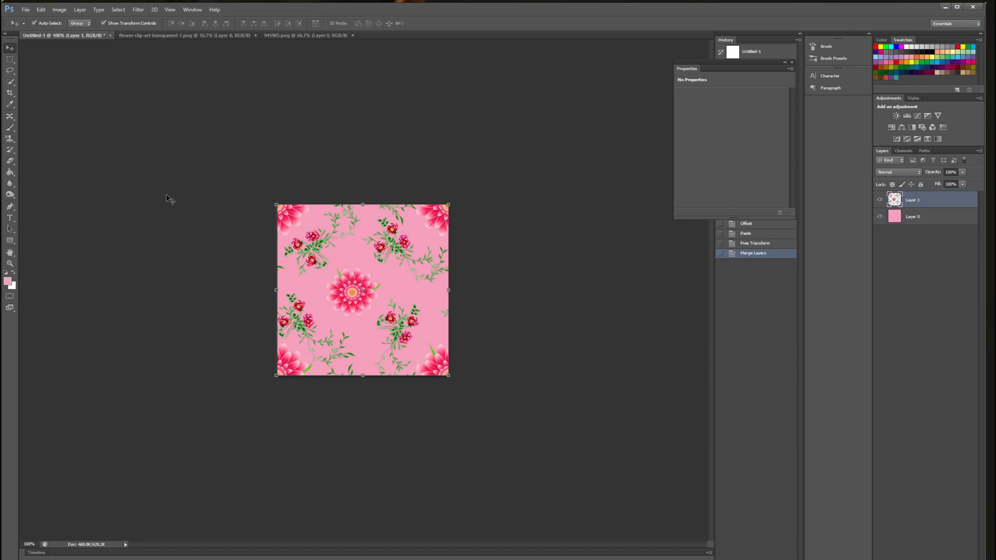
Step: Define the finished pink floral tile as a pattern named 11
left_click(44, 10)
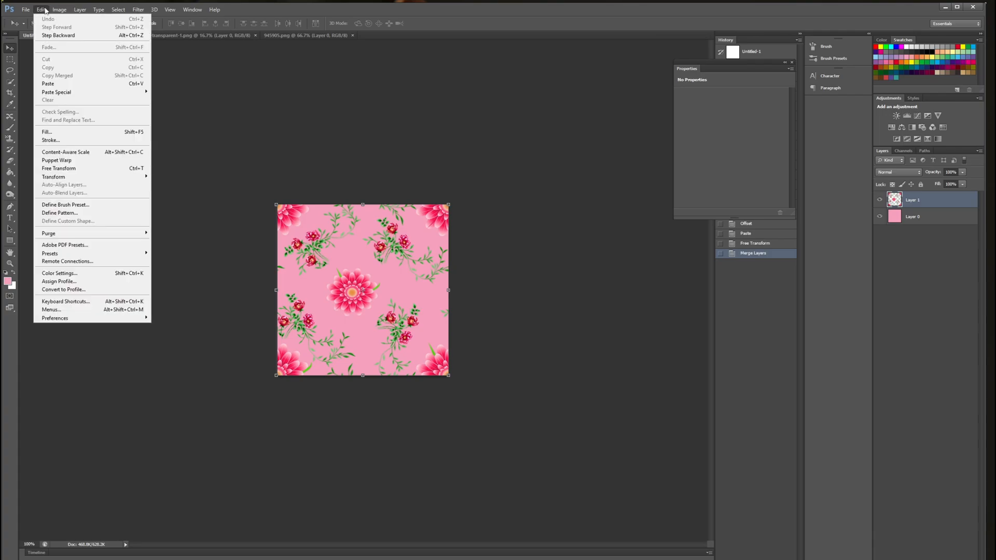
left_click(82, 213)
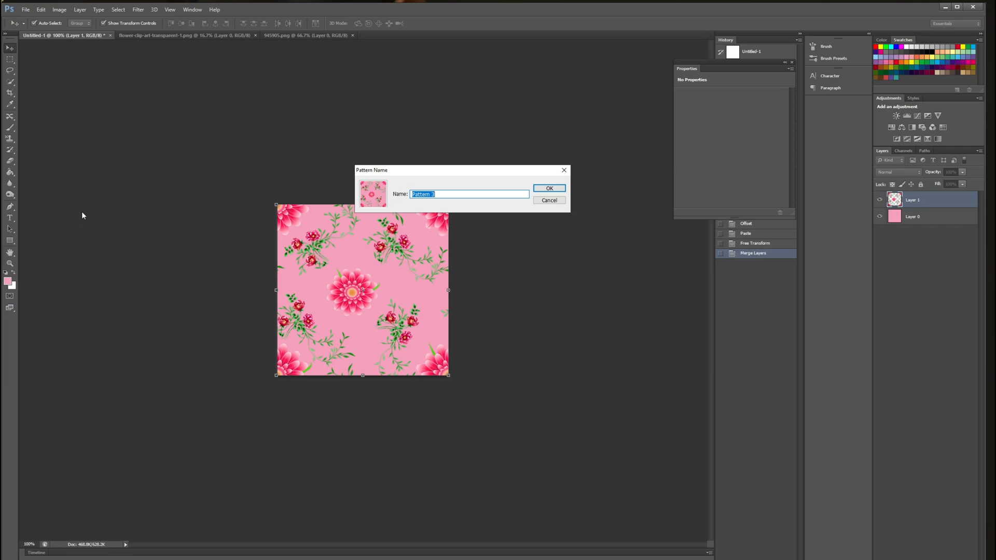
type("11")
left_click(545, 189)
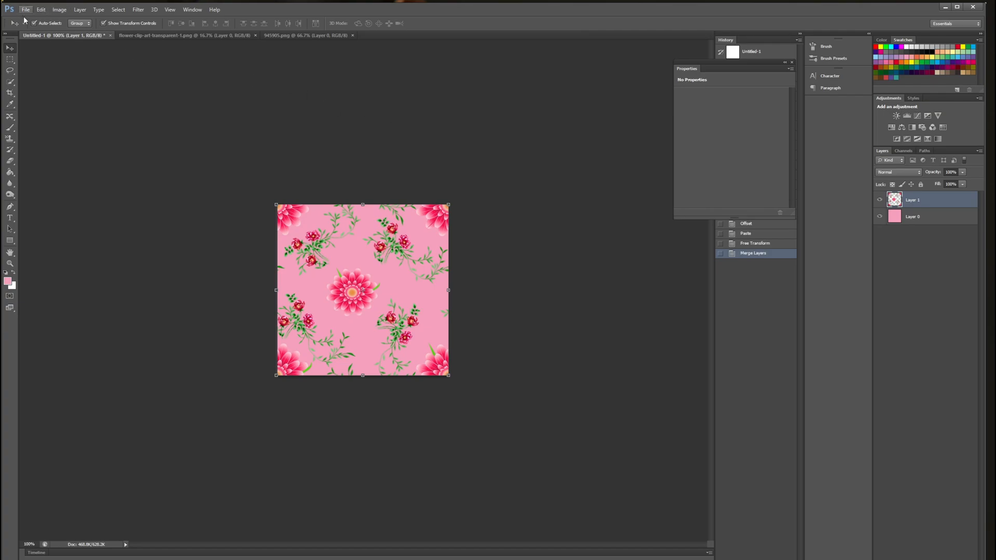
Step: Create a new document 1000 pixels wide and 1000 pixels high at 72 pixels/inch with a white background
left_click(39, 11)
left_click(27, 11)
left_click(27, 11)
left_click(32, 20)
left_click_drag(437, 190, 394, 192)
type("1000")
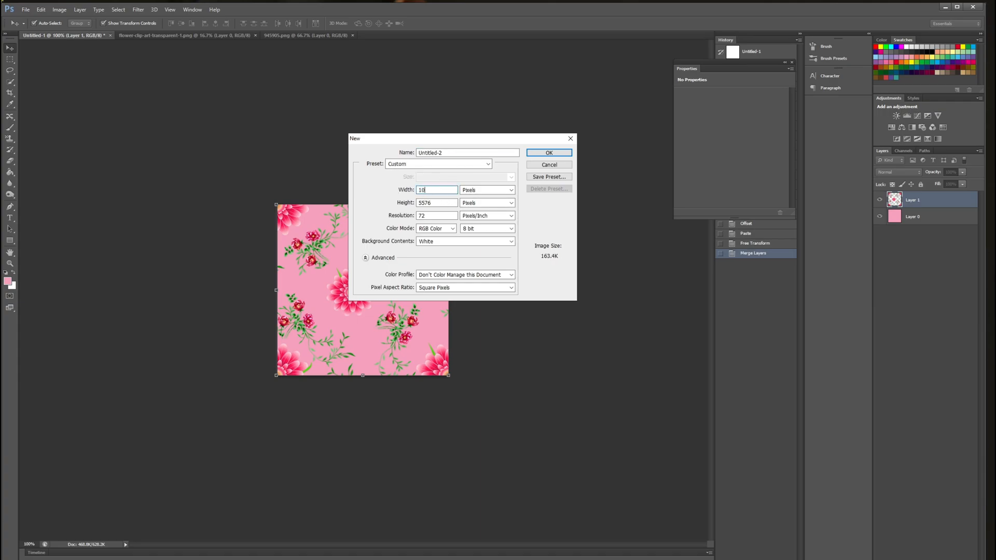
left_click_drag(451, 202, 394, 202)
type("1000")
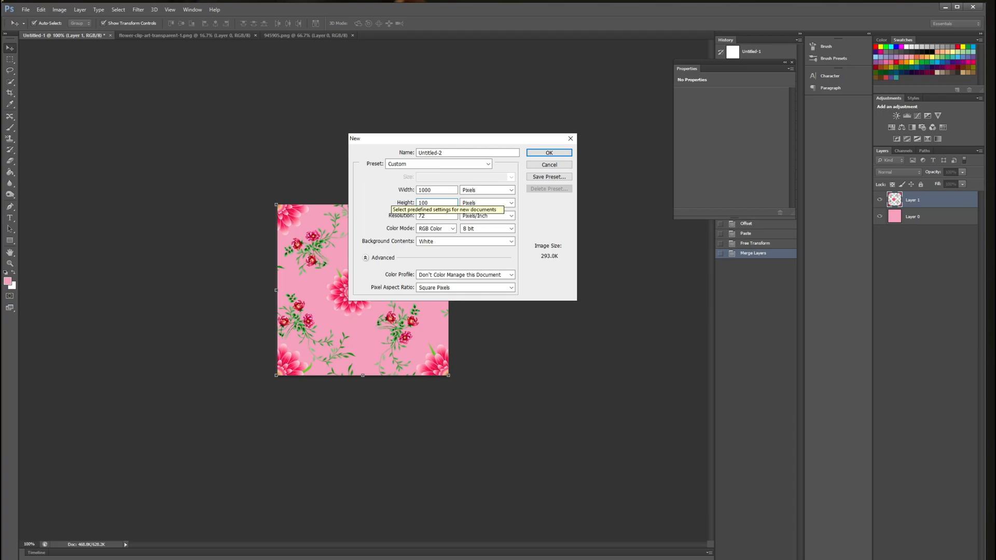
left_click(544, 152)
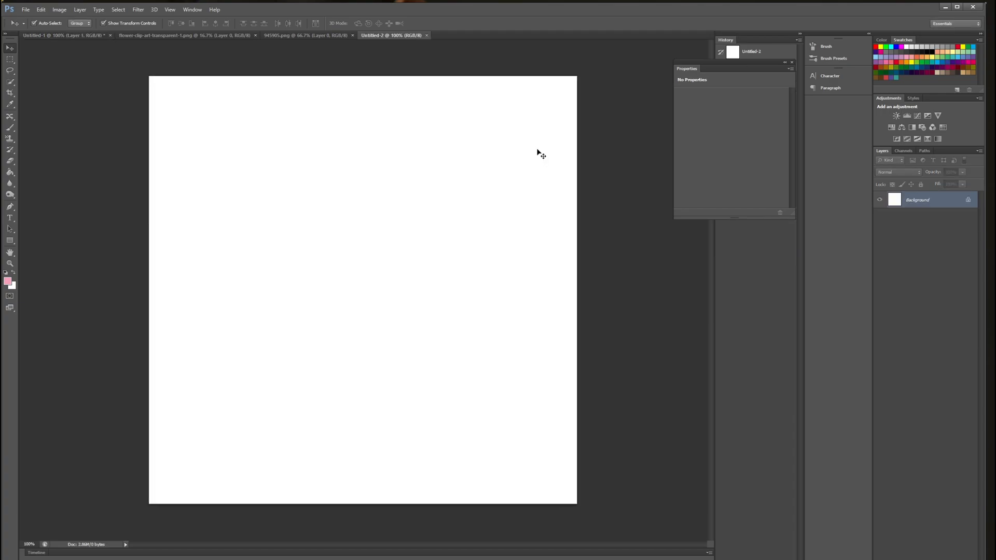
Step: Fill the blank 1000 × 1000 document with custom pattern 11 in Normal mode at 100% opacity
left_click(45, 9)
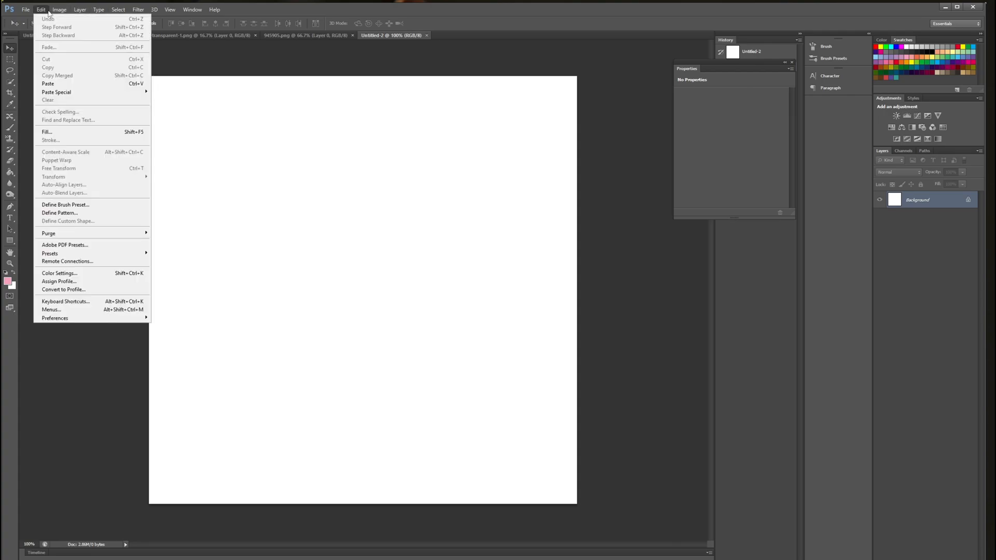
left_click(46, 131)
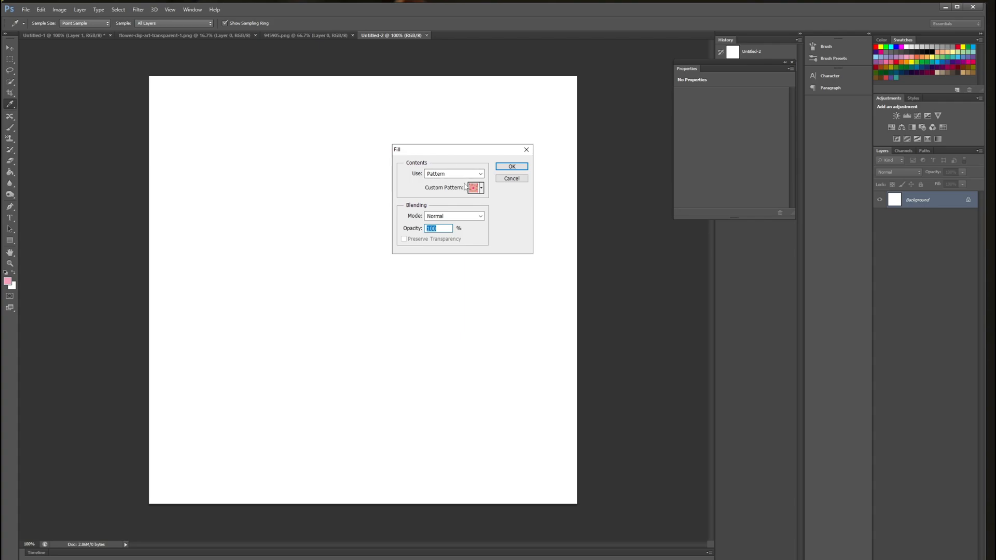
left_click(482, 188)
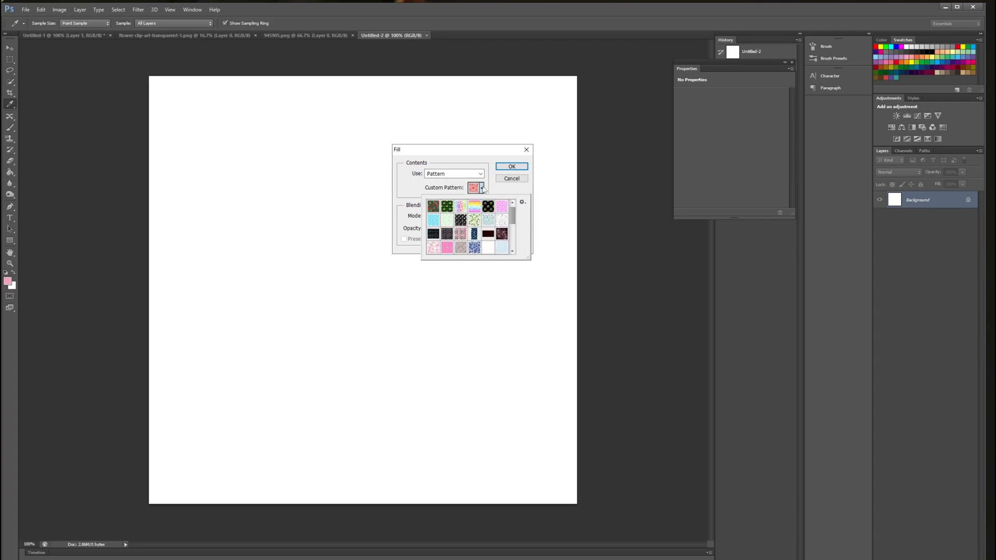
left_click_drag(512, 221, 516, 262)
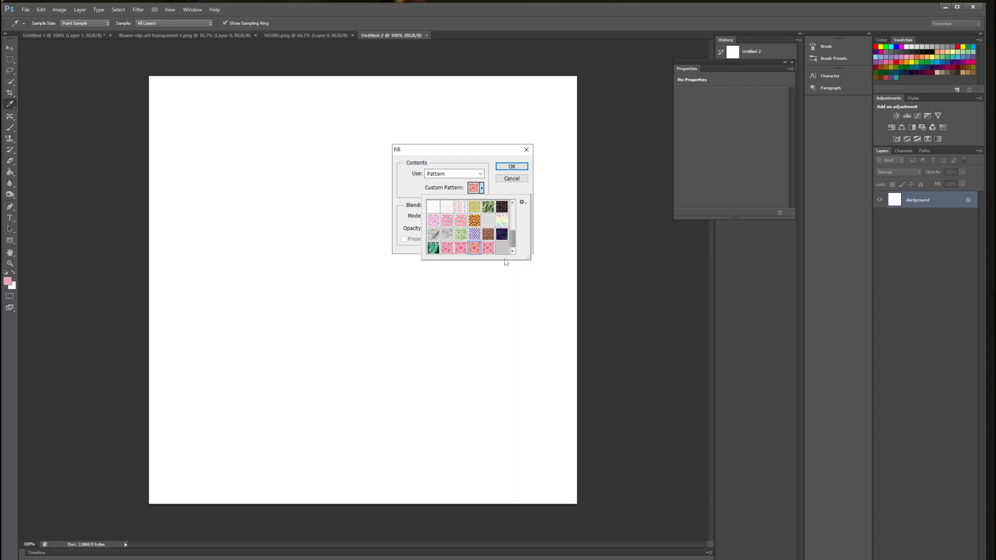
left_click(490, 252)
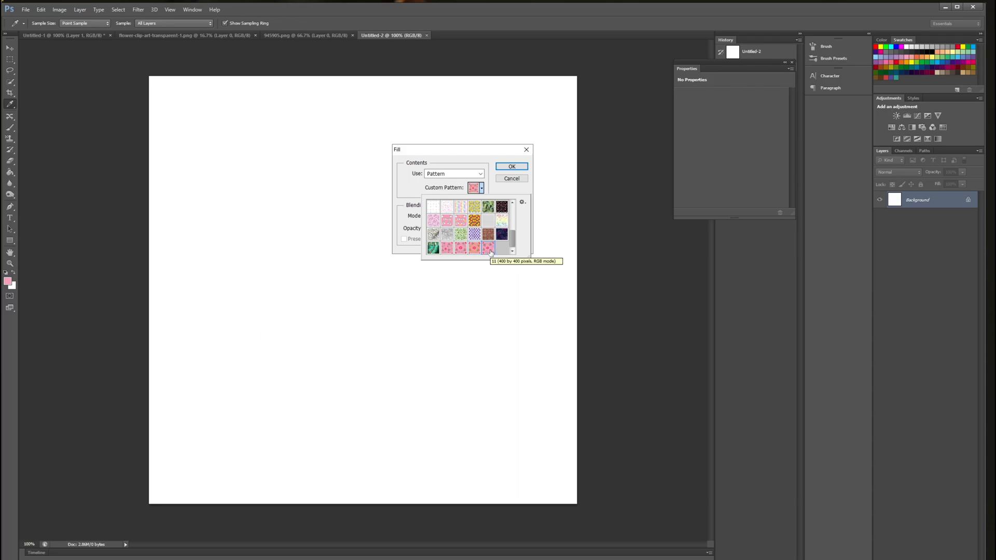
left_click(523, 166)
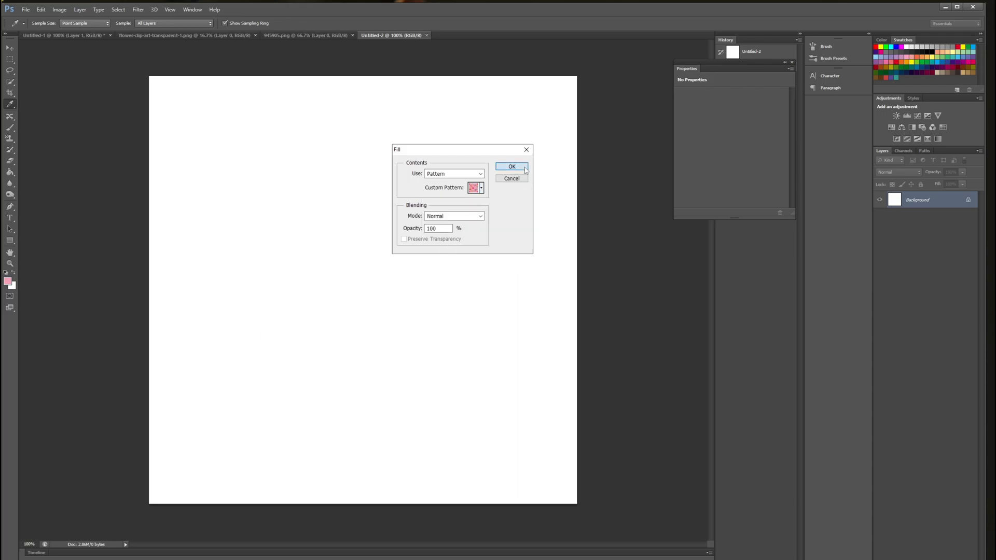
left_click(523, 167)
key("v")
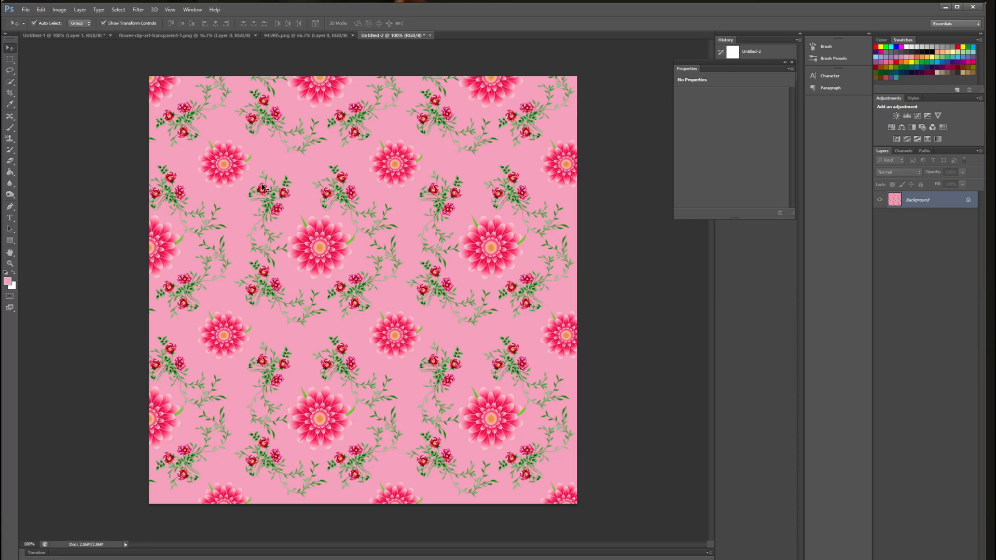
Step: Return to the Untitled-1 document and hide the floral layer, leaving only the pink background layer visible
left_click(60, 35)
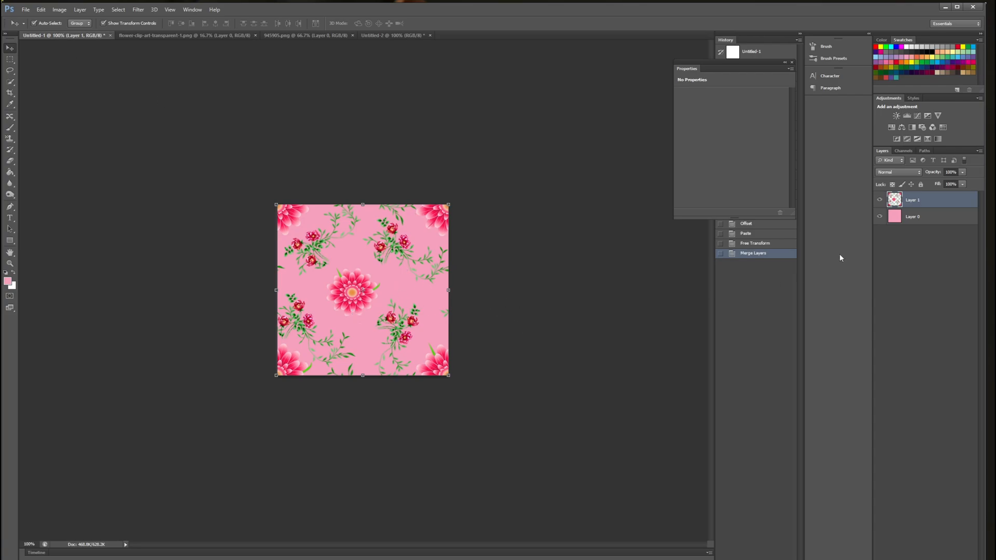
left_click(881, 202)
left_click(880, 203)
left_click(880, 203)
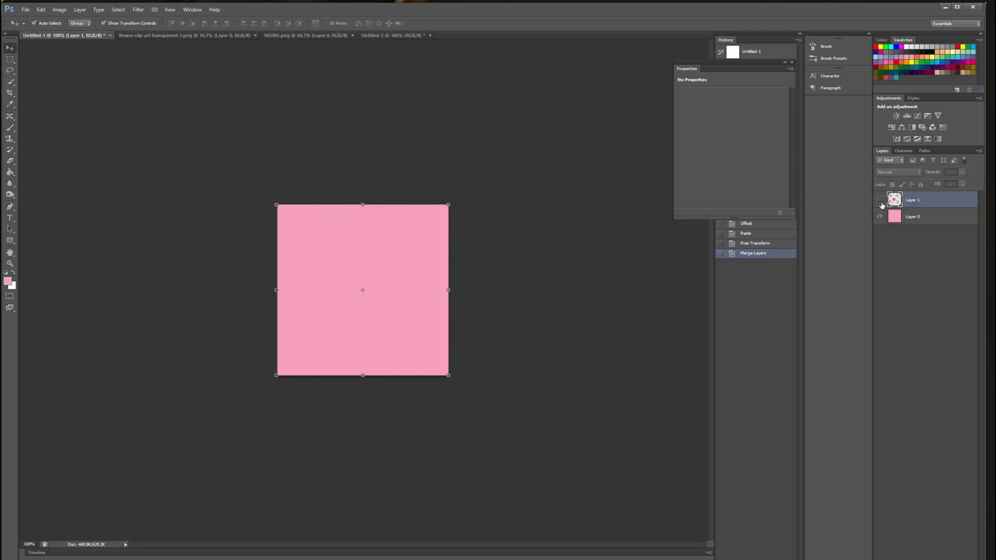
left_click(880, 202)
Step: Fill the pink background layer with yellow using the Paint Bucket and show the floral layer again
left_click_drag(10, 172, 44, 179)
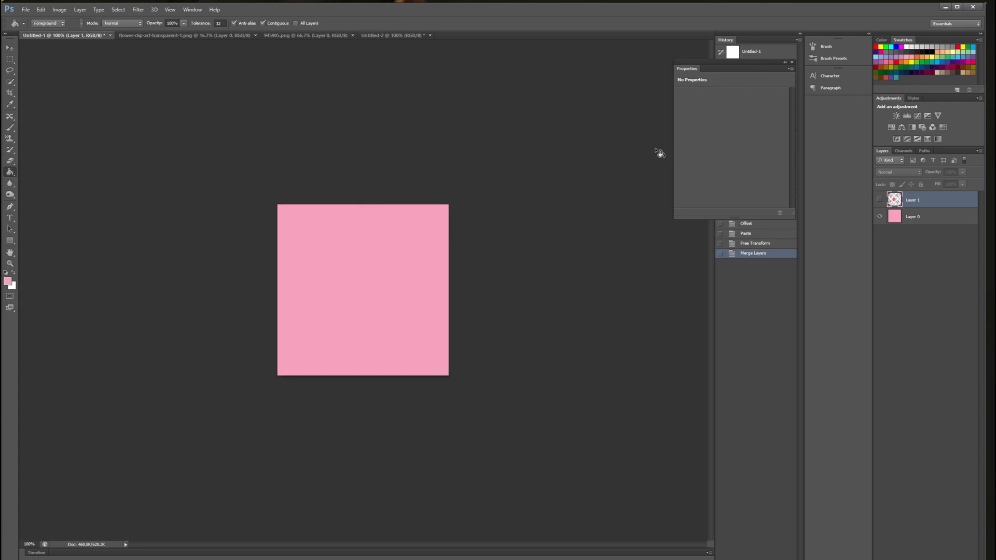
left_click(963, 47)
left_click(929, 218)
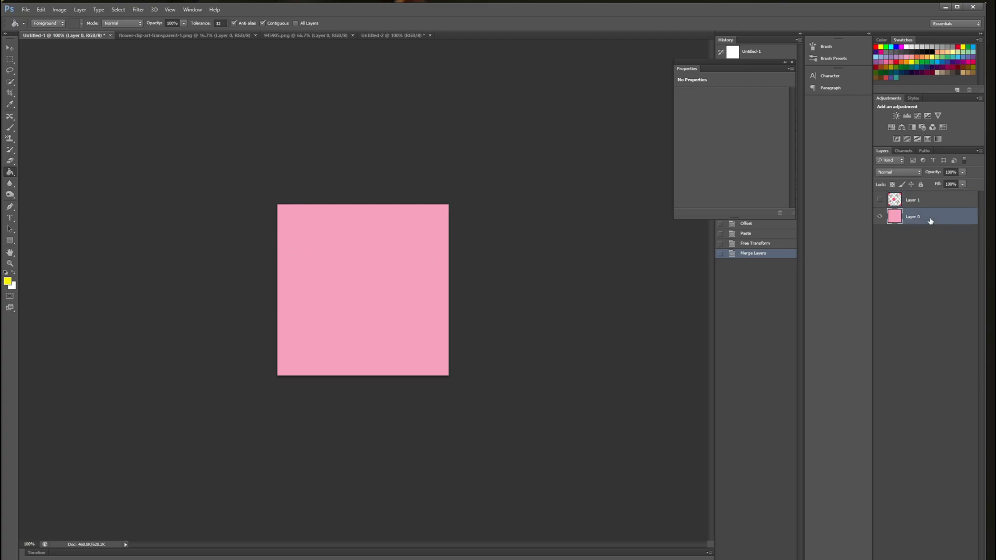
left_click(417, 240)
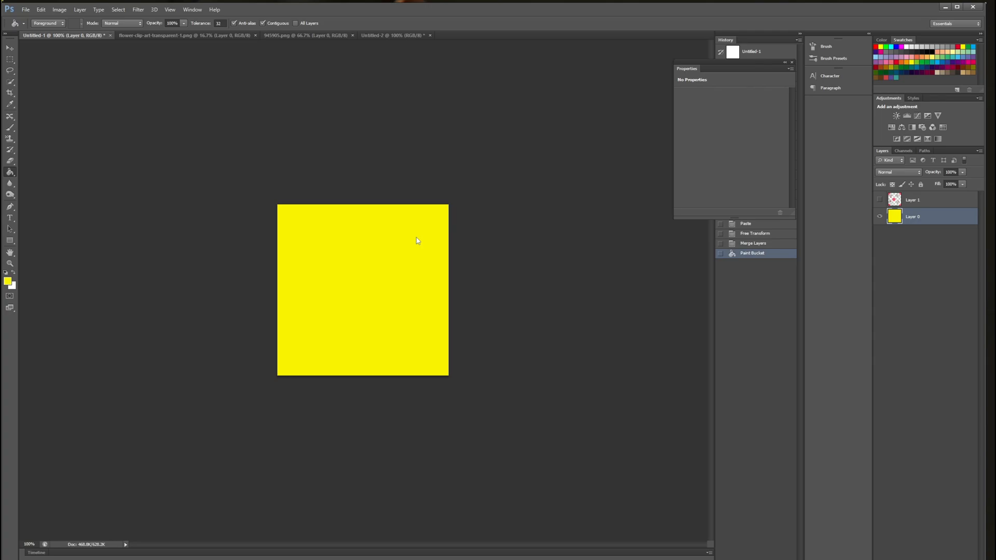
left_click(880, 200)
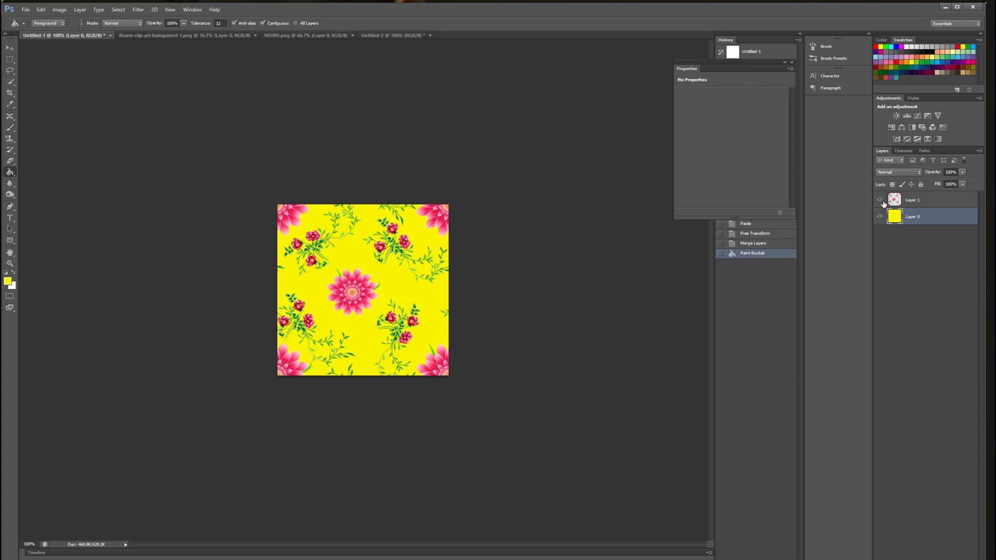